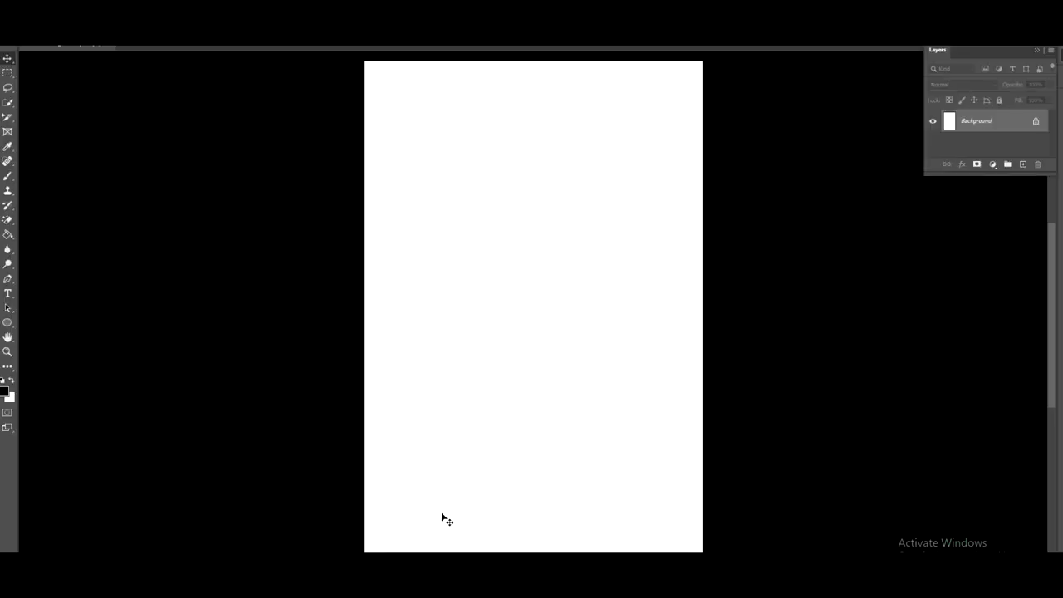
Paste the copied portrait photo and enlarge it to about 3552 by 2272 px, positioning the man's face around the middle of the page.
key("ctrl+v")
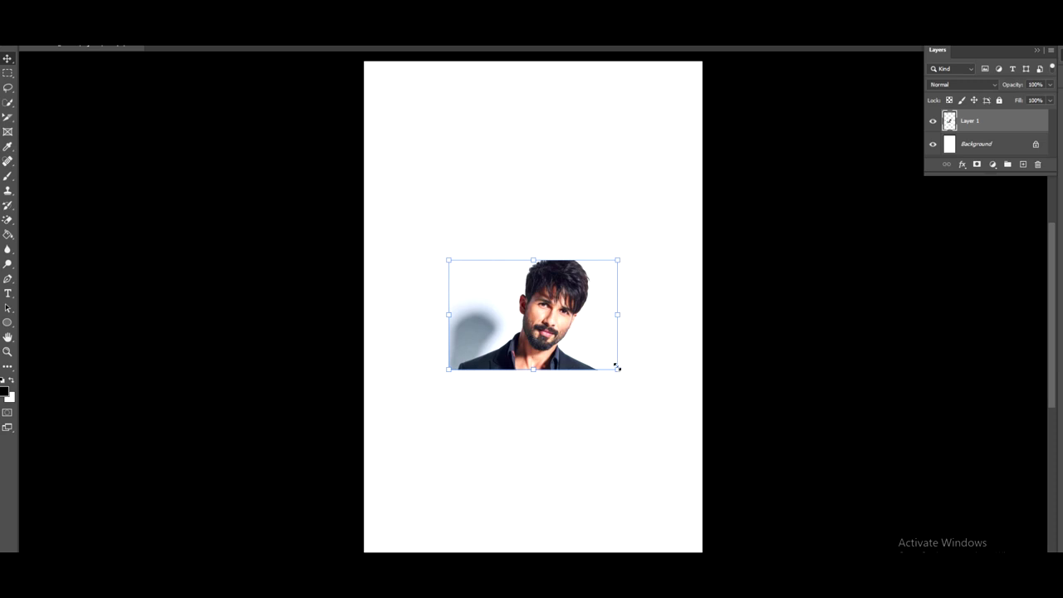
left_click_drag(618, 367, 719, 463)
left_click_drag(656, 395, 496, 235)
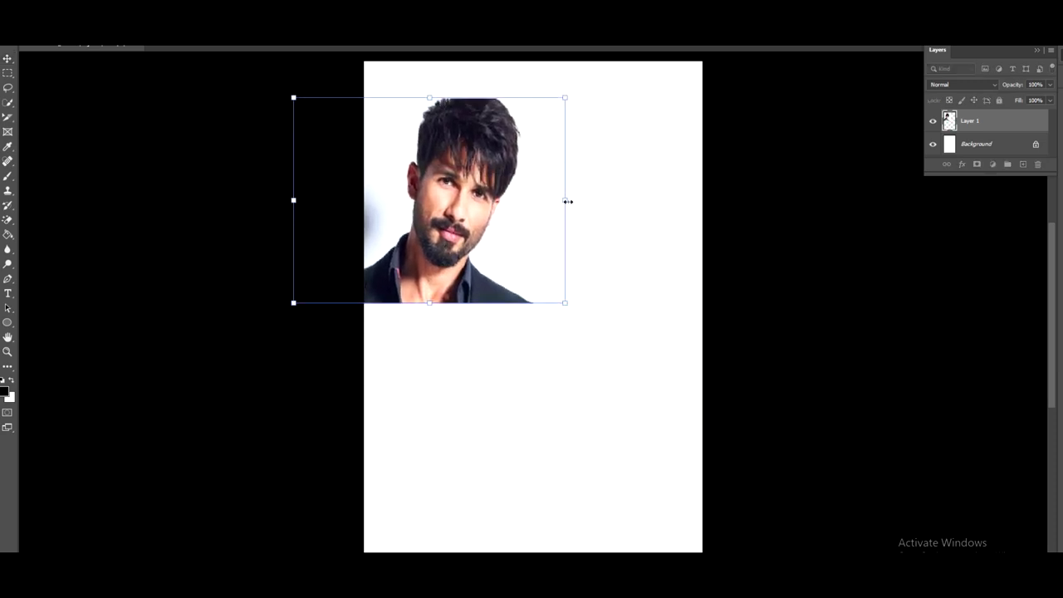
left_click_drag(568, 201, 724, 204)
left_click_drag(594, 285, 600, 364)
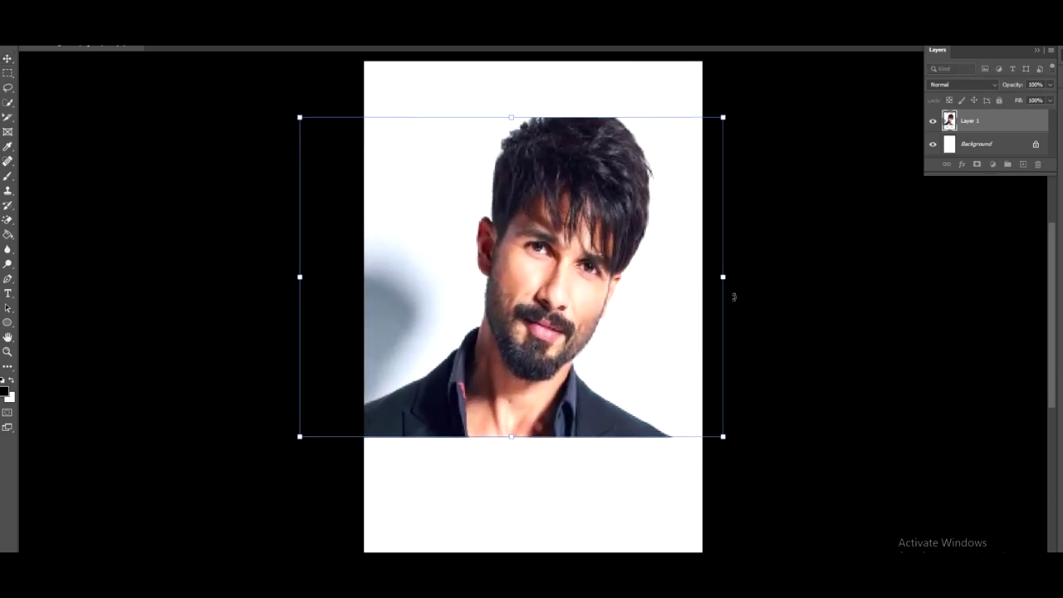
left_click_drag(725, 281, 797, 278)
left_click_drag(618, 290, 569, 294)
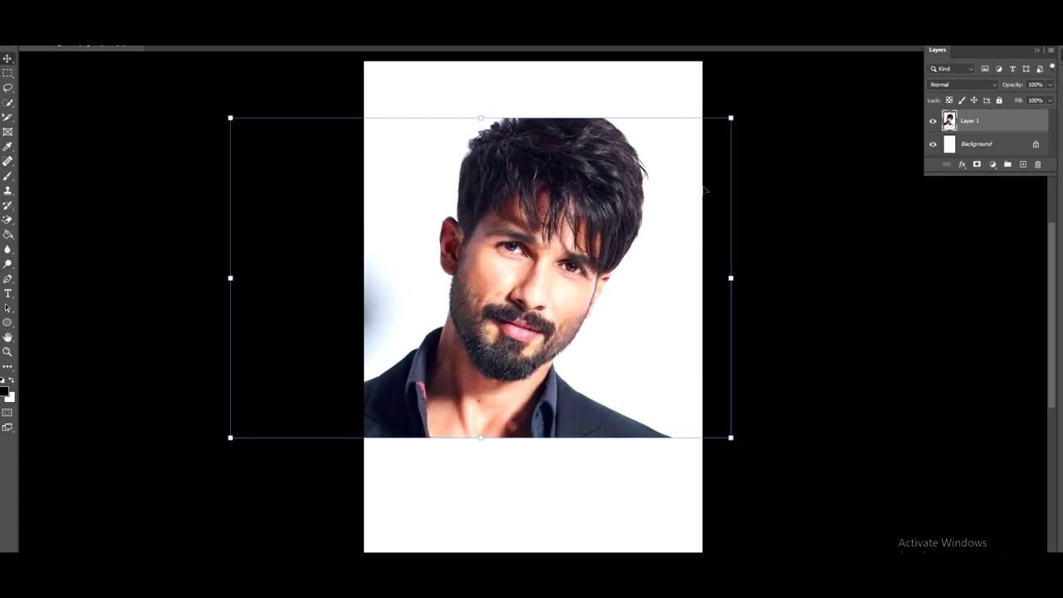
Display the properties of the portrait layer and remove its background with the Remove Background quick action.
left_click(245, 37)
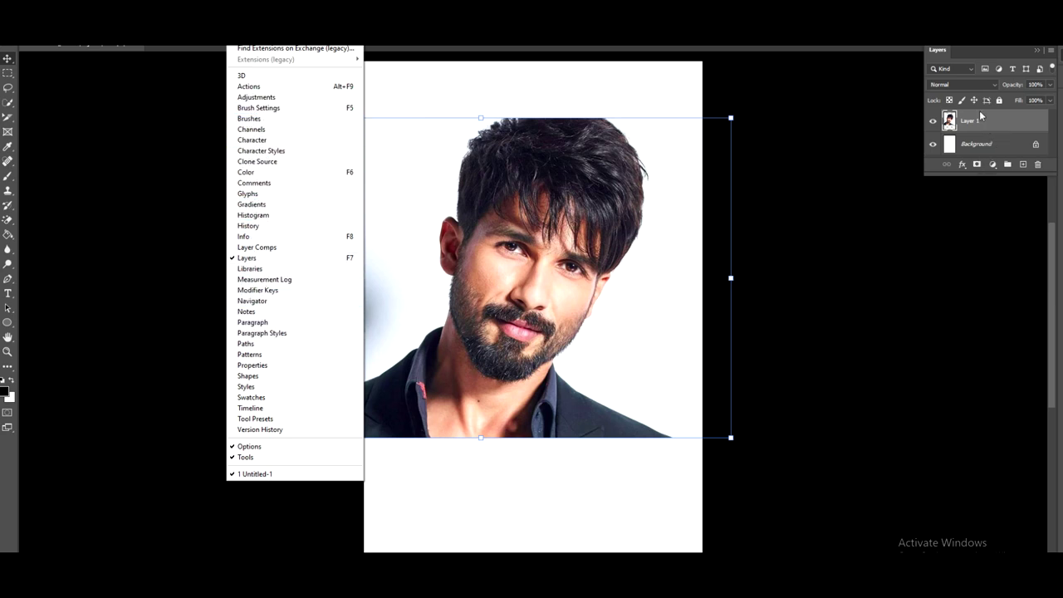
left_click_drag(976, 56, 982, 88)
left_click(249, 40)
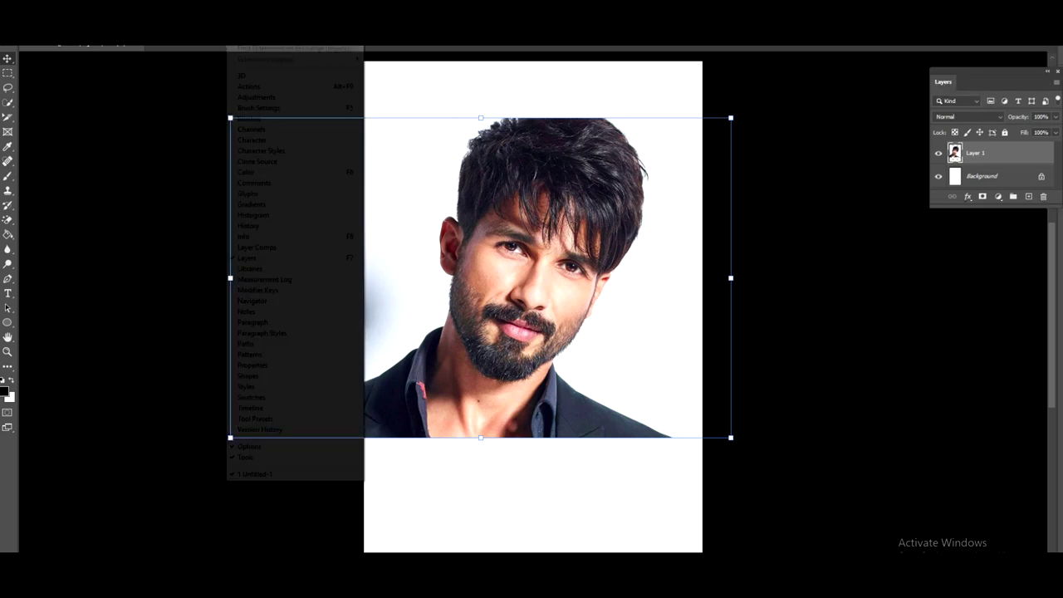
left_click(261, 366)
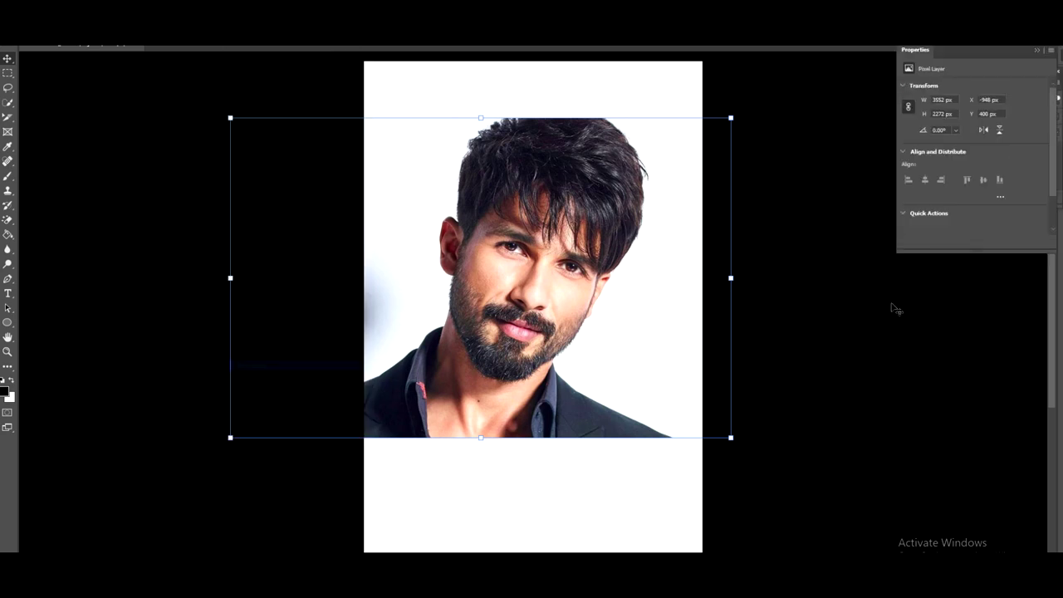
left_click(911, 221)
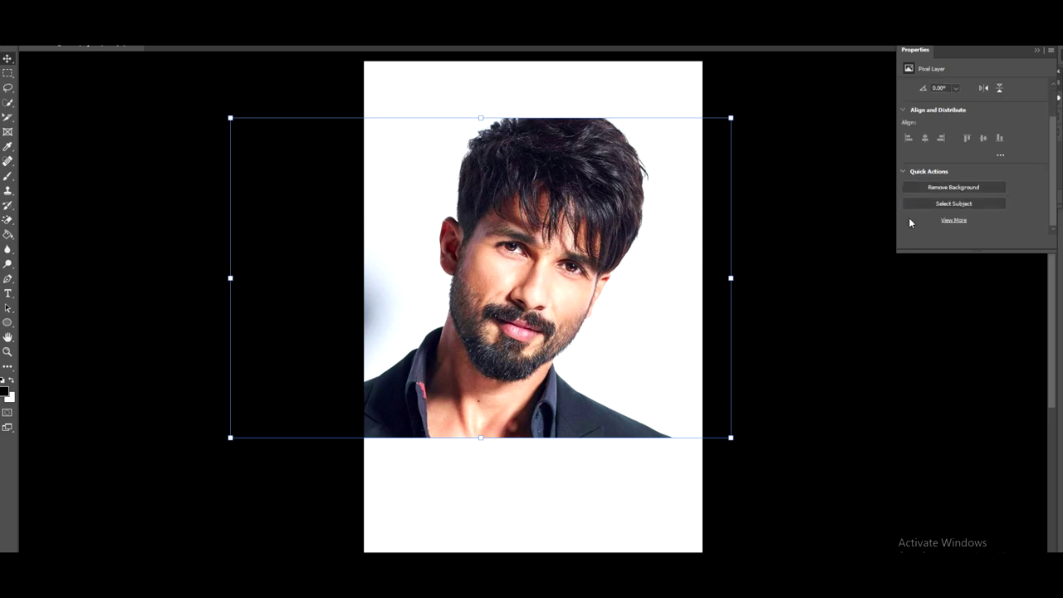
left_click(931, 188)
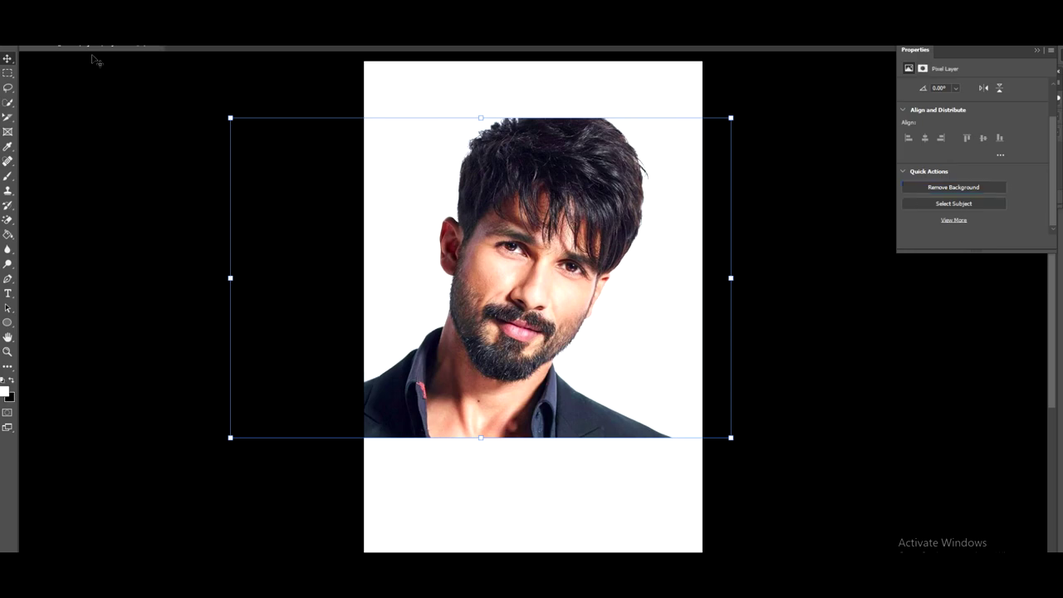
Run Contact Sheet II on the COUPLE WEDDING IMAGES folder with 8 by 12 inch pages at 300 pixels/inch, 5 columns and 6 rows.
key("alt+f")
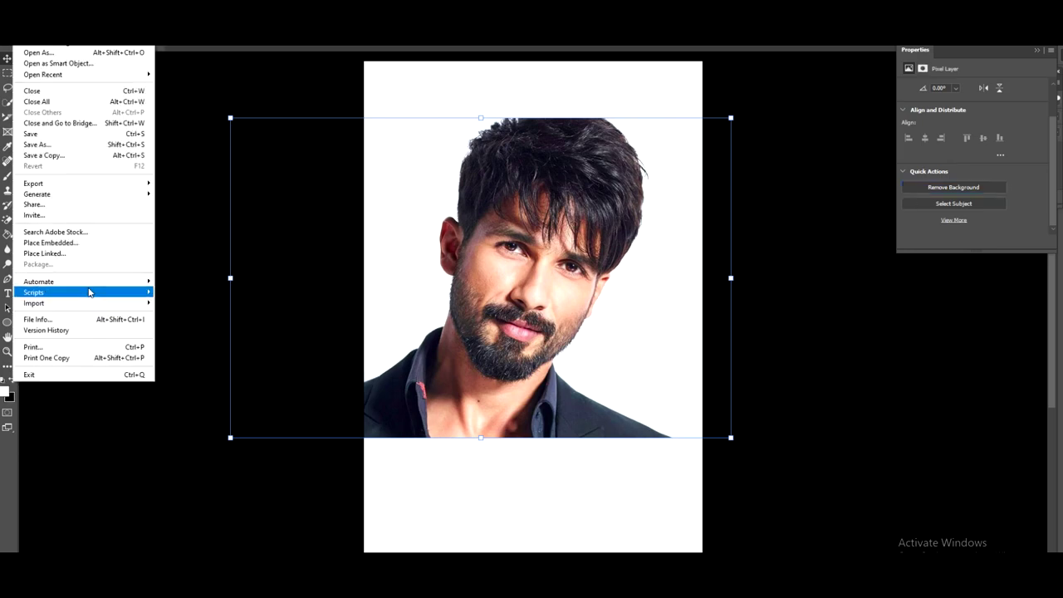
mouse_move(91, 285)
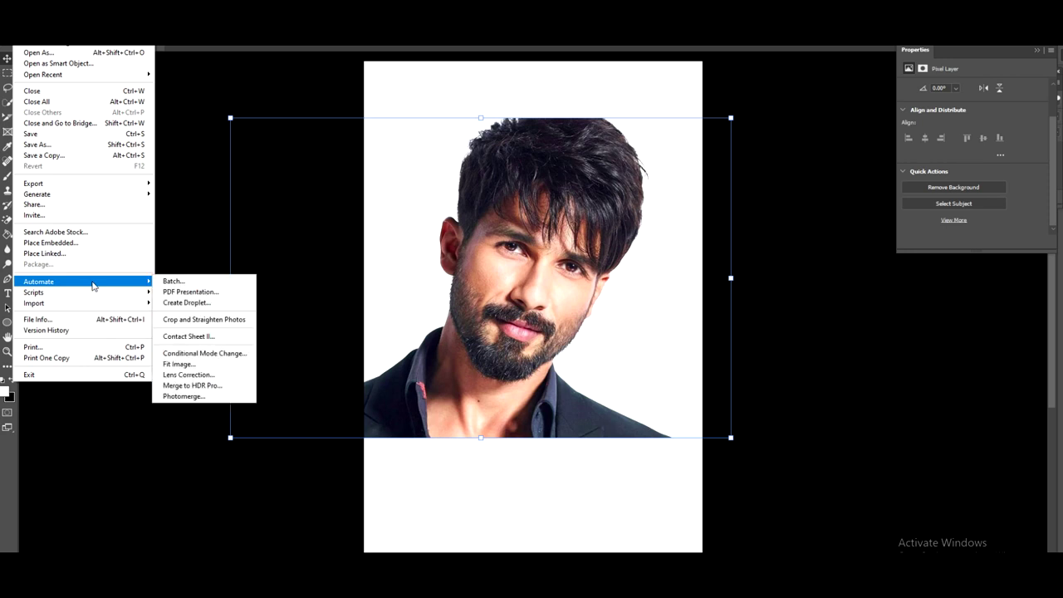
left_click(192, 337)
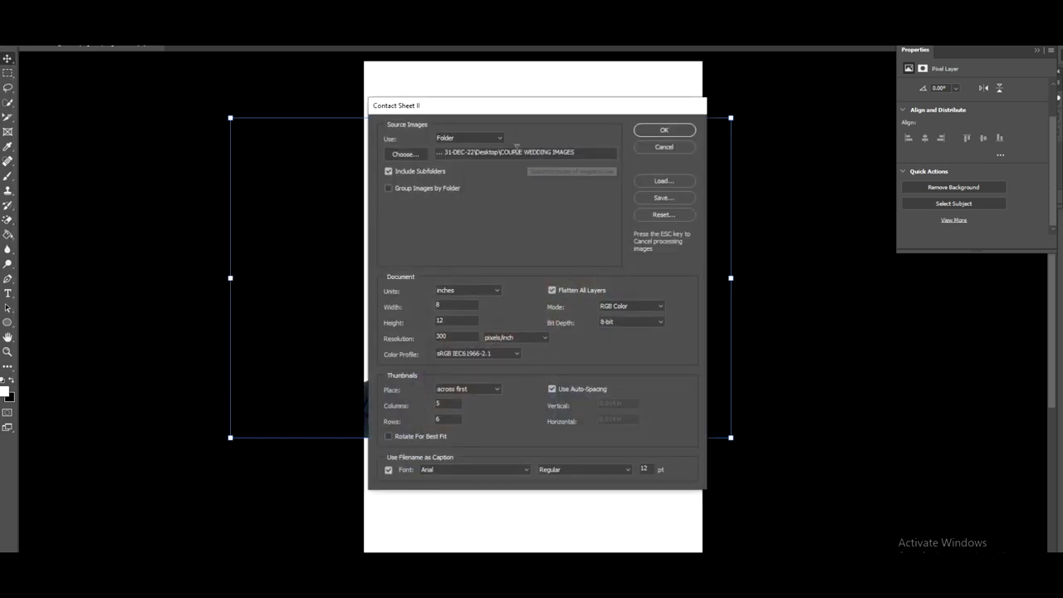
left_click(663, 132)
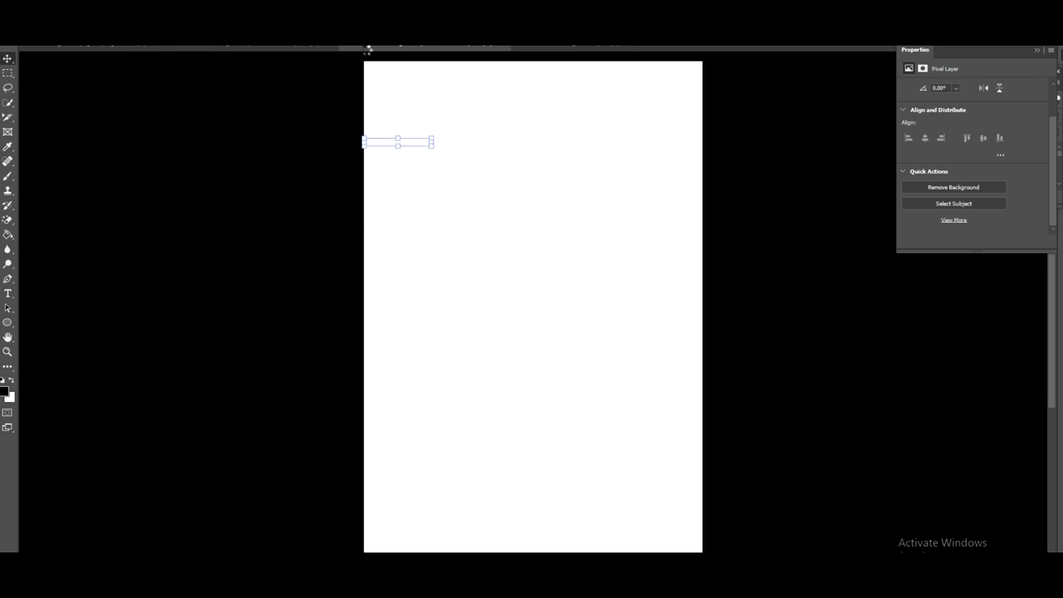
key("ctrl+z")
key("ctrl+z")
key("ctrl+z")
key("ctrl+z")
key("ctrl+z")
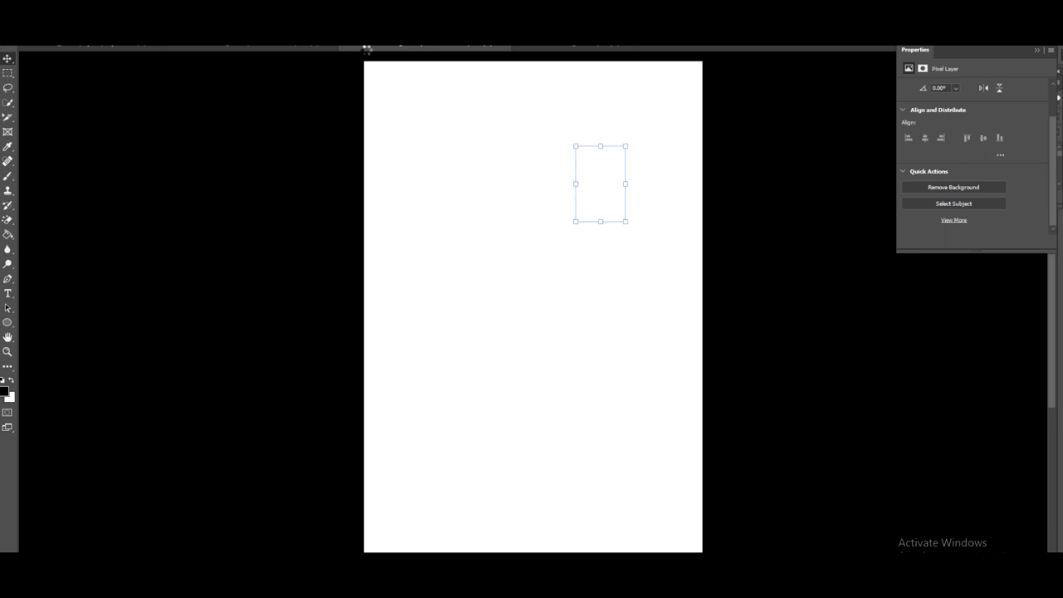
key("ctrl+z")
key("ctrl+z")
key("ctrl+z")
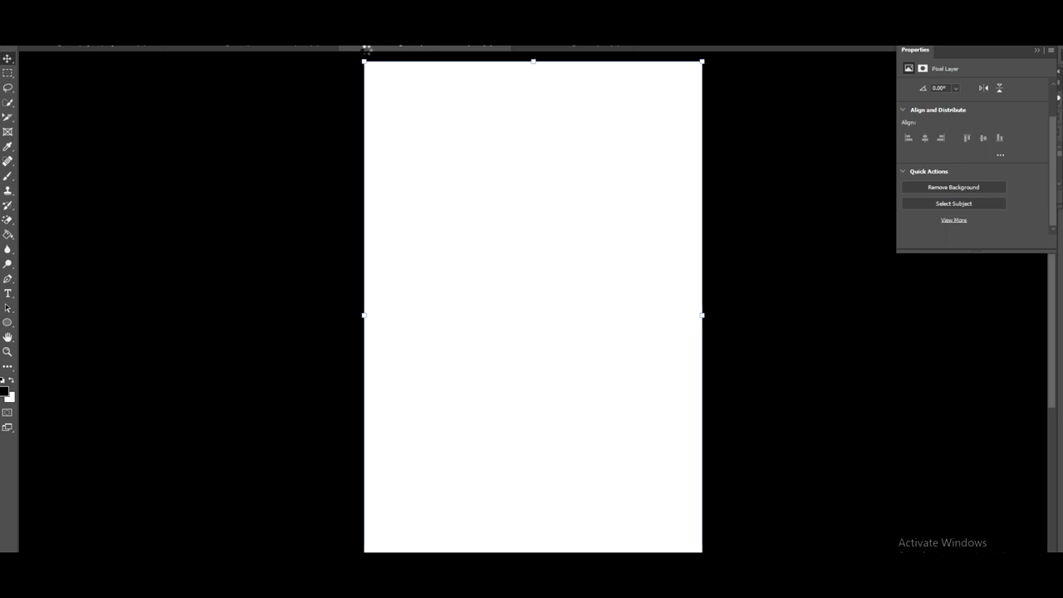
key("ctrl+z")
key("ctrl+z")
key("ctrl+z")
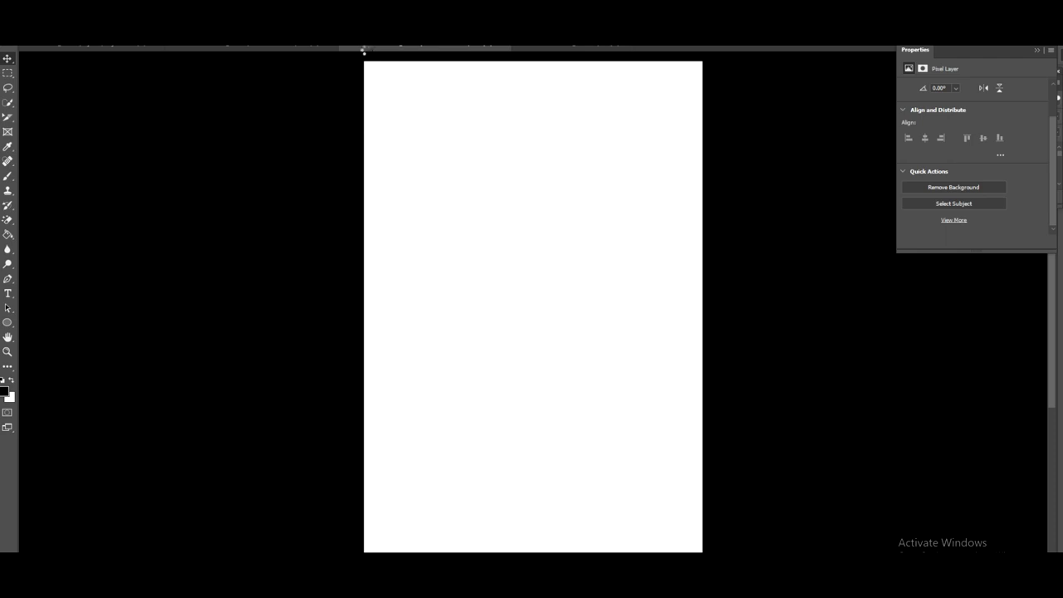
key("ctrl+z")
key("ctrl+z")
key("ctrl+z")
key("ctrl+z")
key("ctrl+z")
key("ctrl+z")
key("ctrl+z")
key("ctrl+z")
key("ctrl+z")
key("ctrl+z")
key("ctrl+z")
key("ctrl+z")
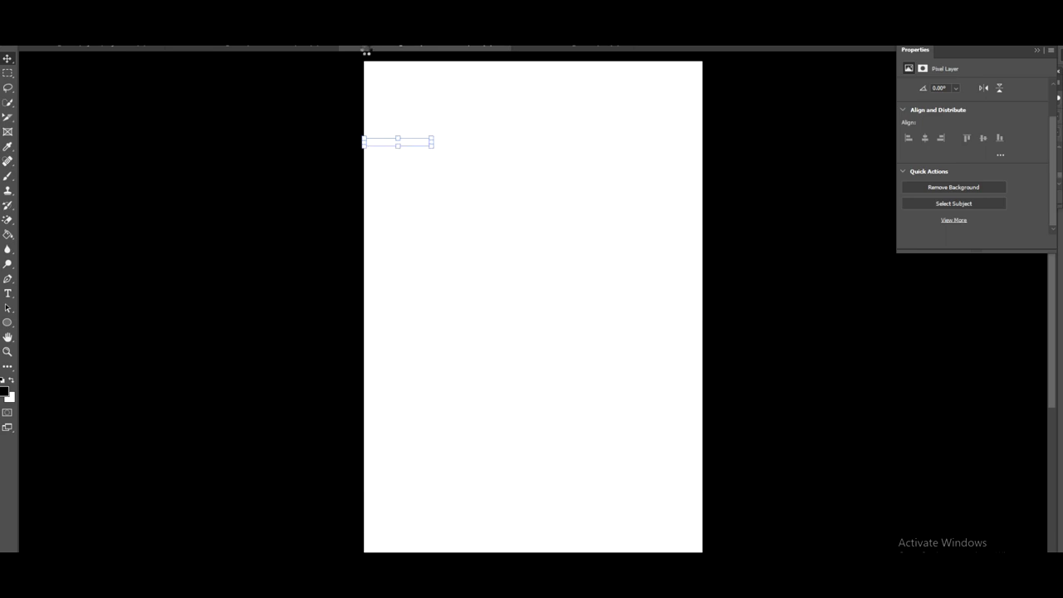
key("ctrl+z")
key("ctrl+z")
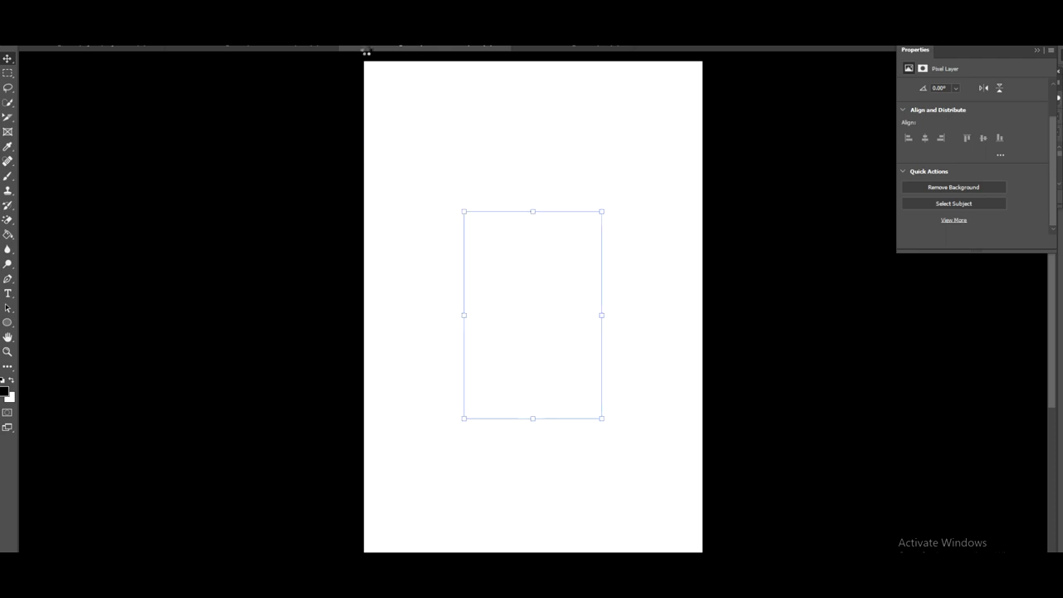
key("ctrl+z")
key("ctrl+z")
key("ctrl+z")
key("ctrl+z")
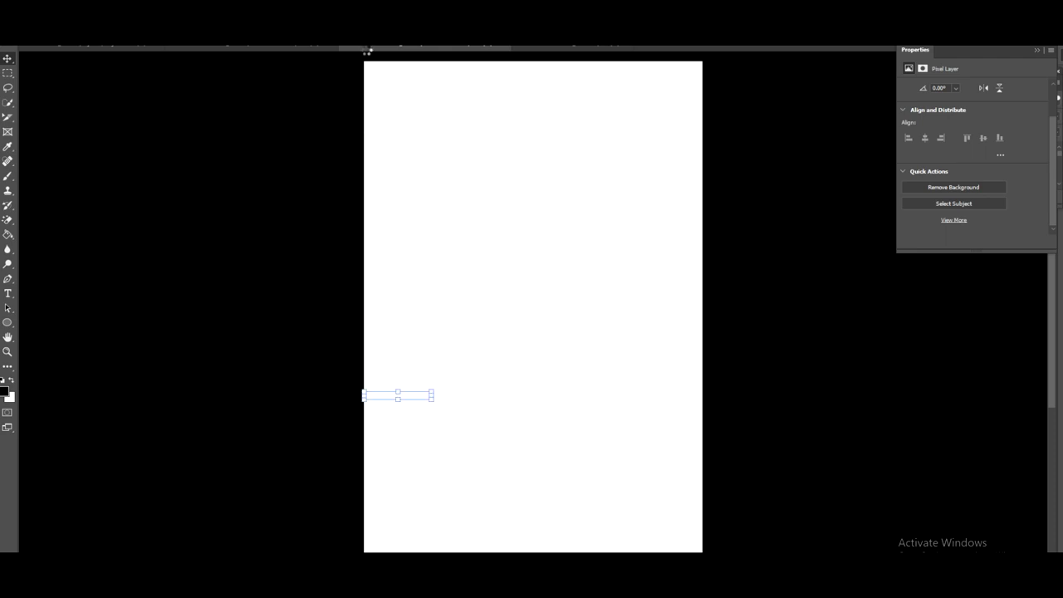
key("ctrl+z")
key("ctrl+z")
key("ctrl+z")
key("ctrl+z")
key("ctrl+z")
key("ctrl+z")
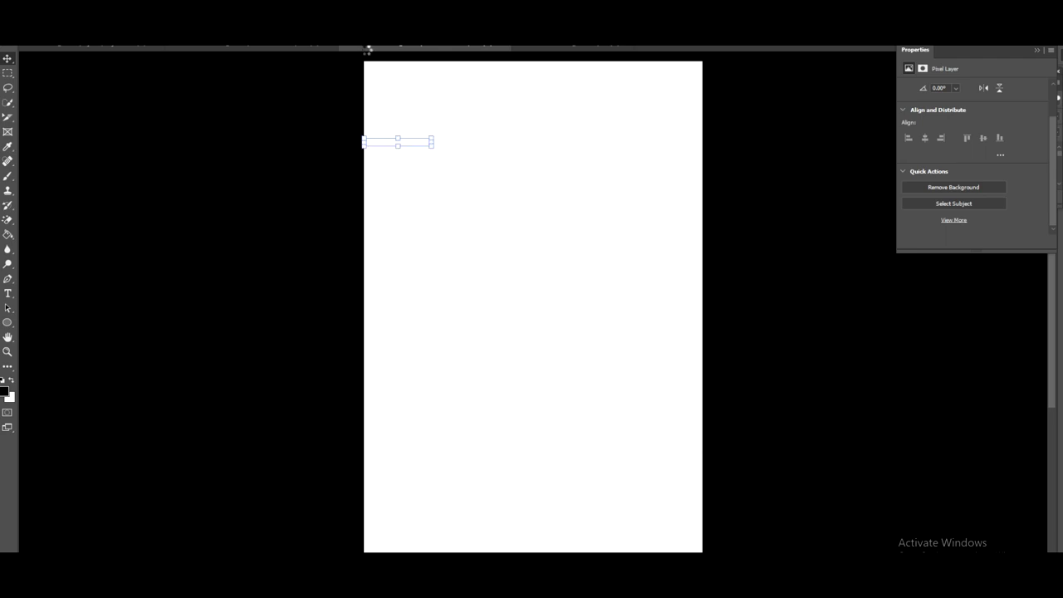
key("ctrl+z")
key("ctrl+z")
key("ctrl+z")
key("ctrl+z")
key("ctrl+z")
key("ctrl+z")
key("ctrl+z")
key("ctrl+z")
key("ctrl+z")
key("ctrl+z")
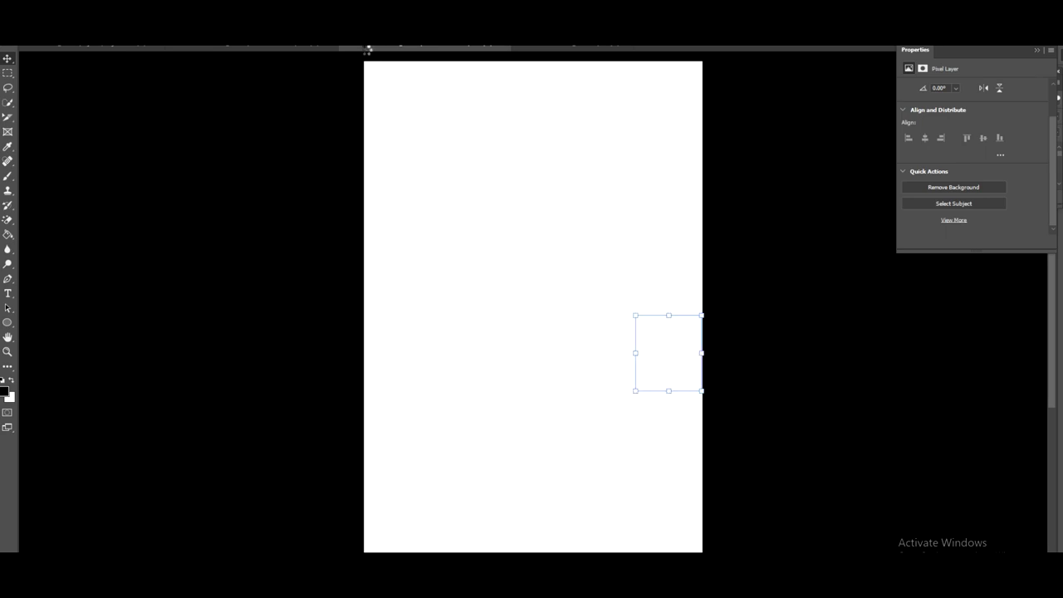
key("ctrl+z")
key("ctrl+z")
key("ctrl+z")
key("ctrl+z")
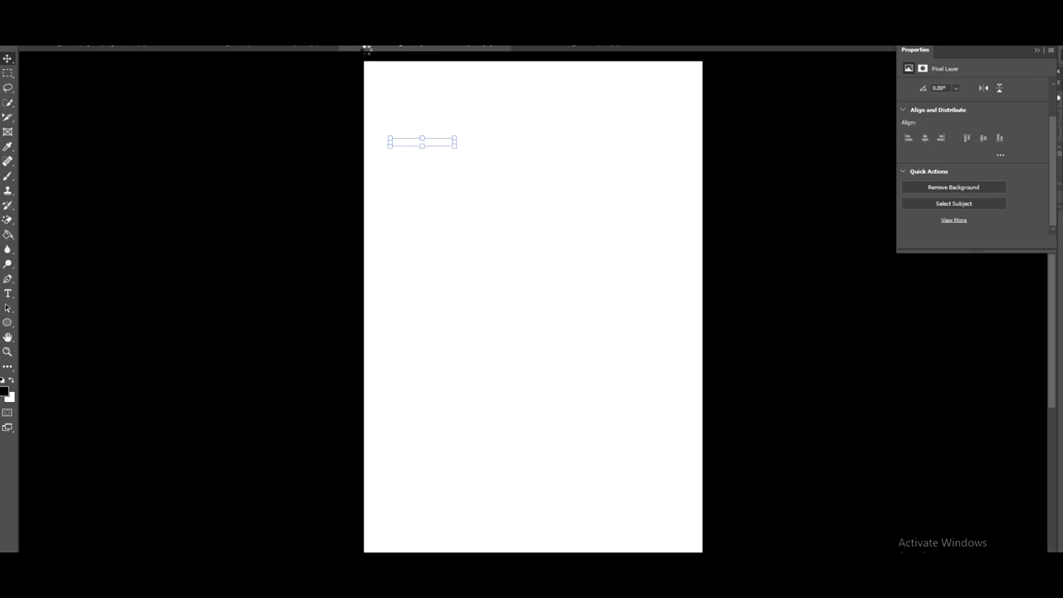
key("ctrl+z")
key("ctrl+z")
key("ctrl+z")
key("ctrl+z")
key("ctrl+z")
key("ctrl+z")
key("ctrl+z")
key("ctrl+z")
key("ctrl+z")
key("ctrl+z")
key("ctrl+z")
key("ctrl+z")
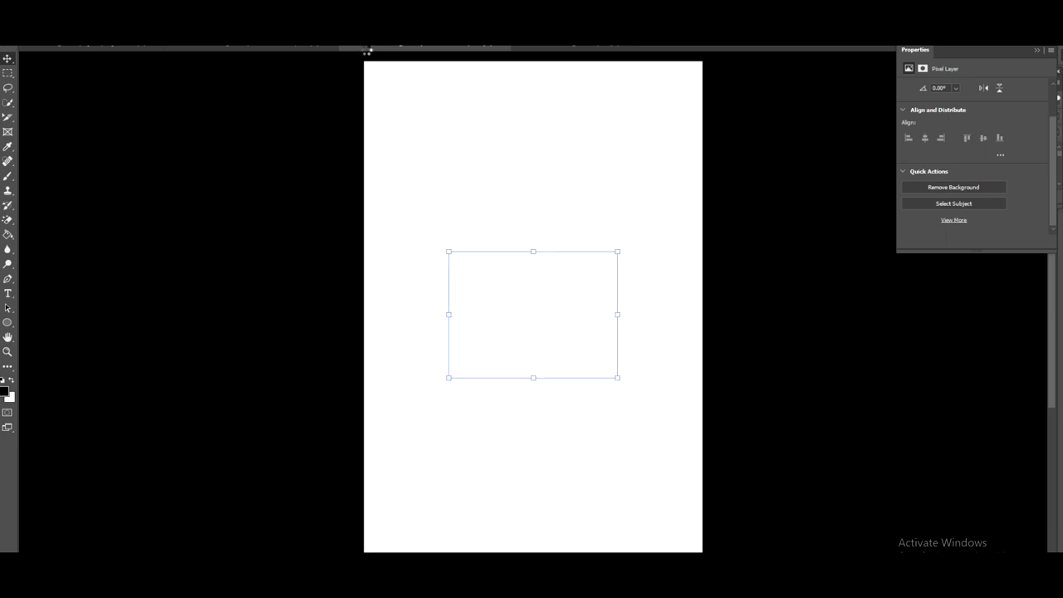
key("ctrl+z")
key("ctrl+z")
key("ctrl+z")
key("ctrl+z")
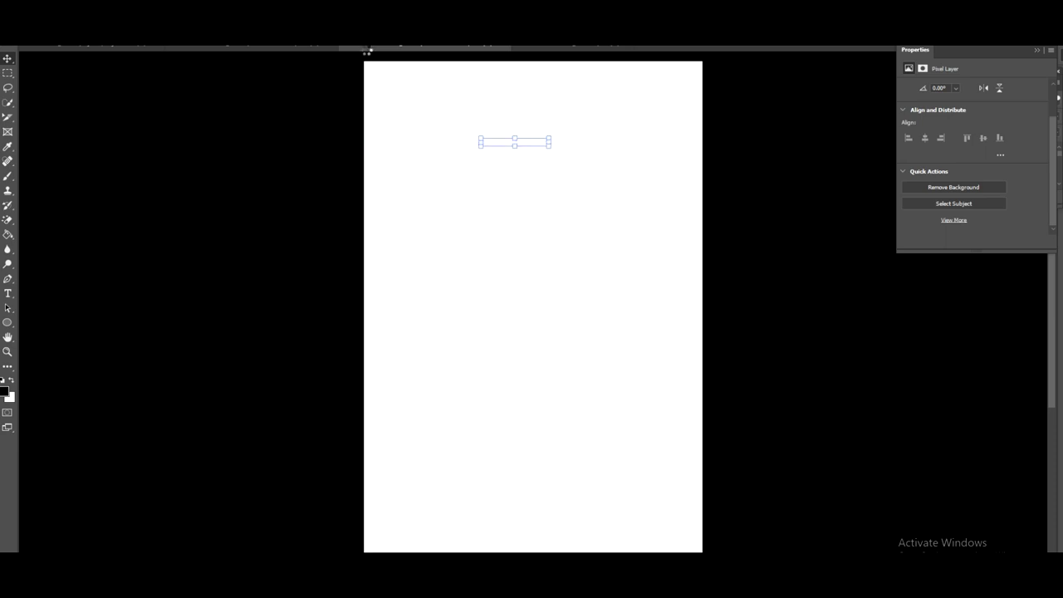
key("ctrl+z")
key("ctrl+z")
key("ctrl+z")
key("ctrl+z")
key("ctrl+z")
key("ctrl+z")
key("ctrl+z")
key("ctrl+z")
key("ctrl+z")
key("ctrl+z")
key("ctrl+z")
key("ctrl+z")
key("ctrl+z")
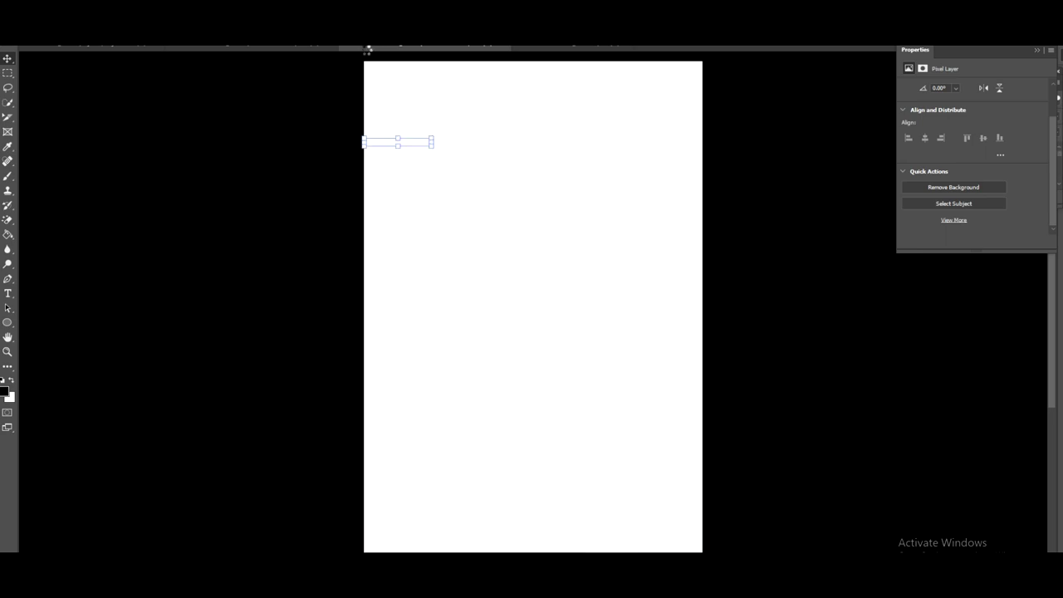
key("ctrl+z")
key("ctrl+z")
key("ctrl+z")
key("ctrl+z")
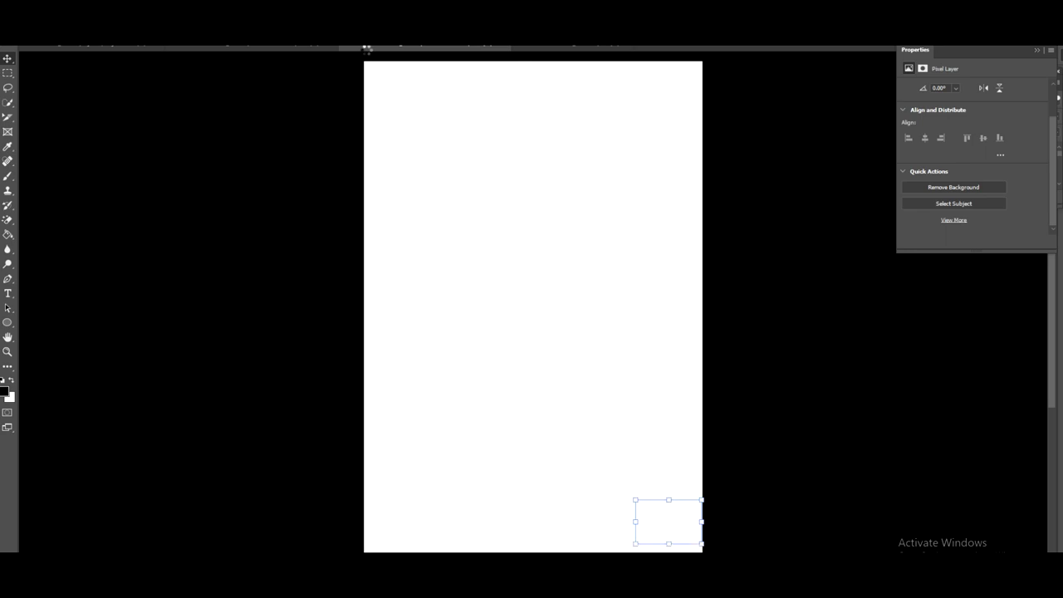
key("ctrl+z")
key("ctrl+z")
key("ctrl+z")
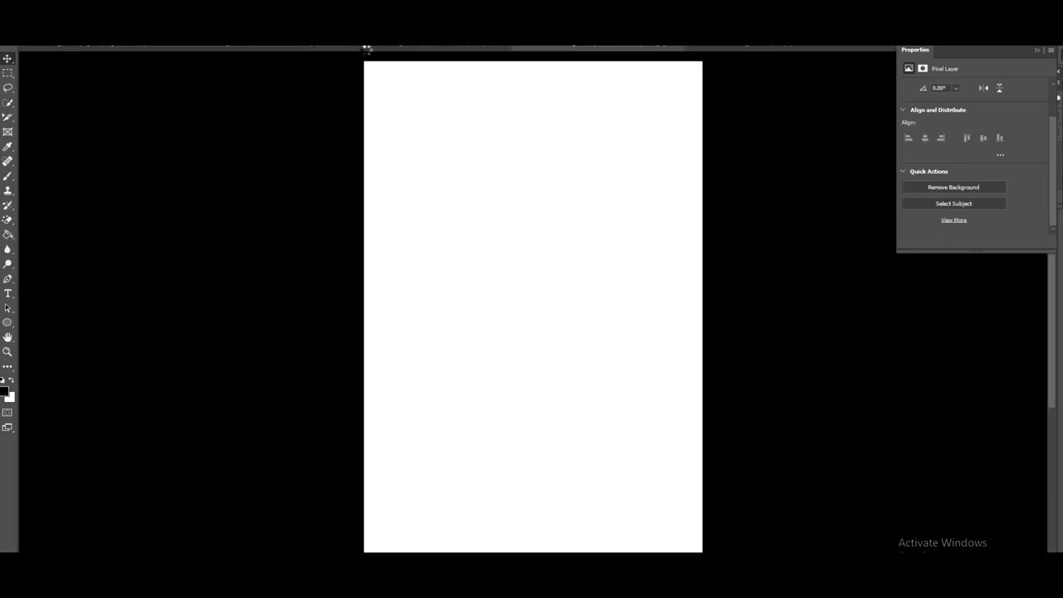
key("ctrl+z")
key("ctrl+z")
key("ctrl+z")
key("ctrl+z")
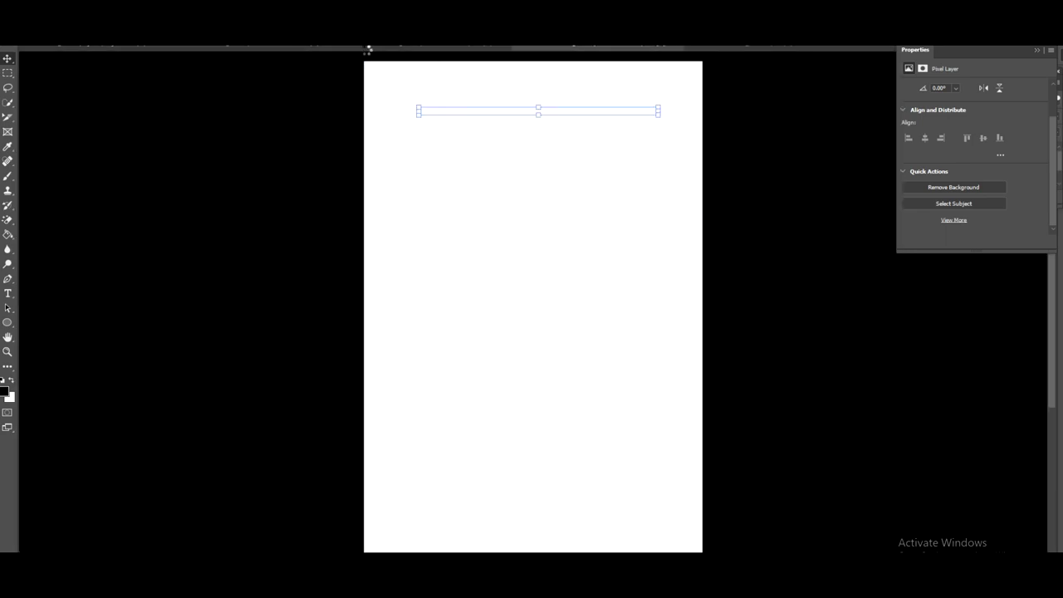
key("ctrl+z")
key("ctrl+z")
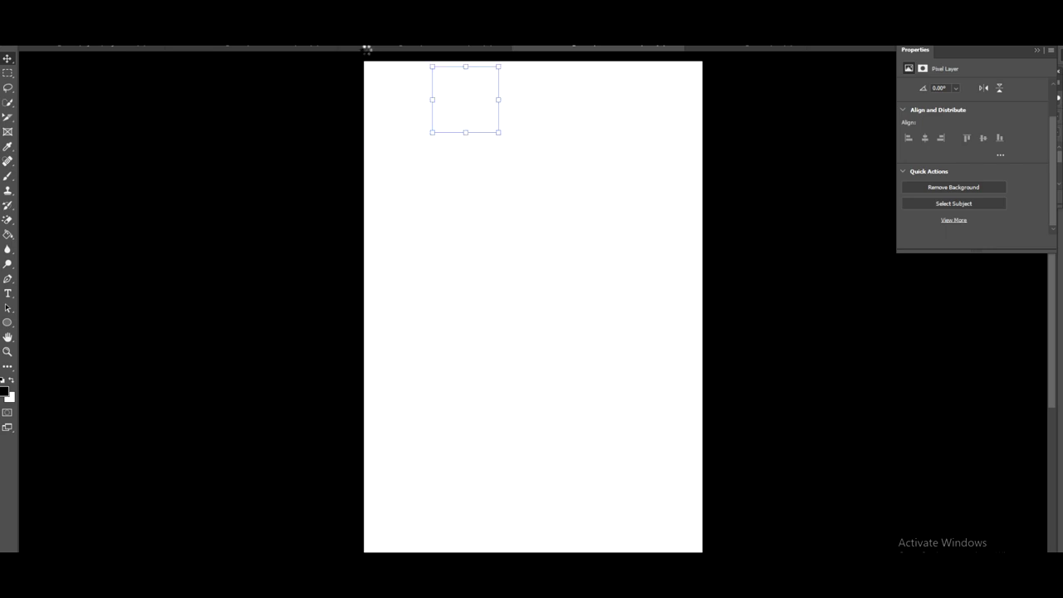
key("ctrl+z")
key("ctrl+z")
key("ctrl+z")
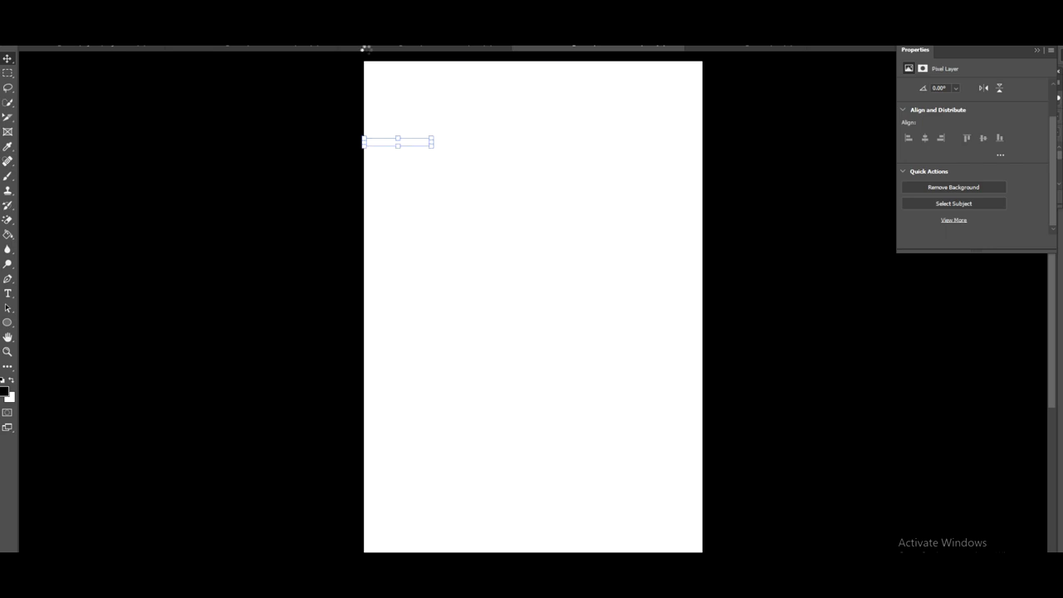
key("ctrl+z")
key("ctrl+z")
key("ctrl+z")
key("ctrl+z")
key("ctrl+z")
key("ctrl+z")
key("ctrl+z")
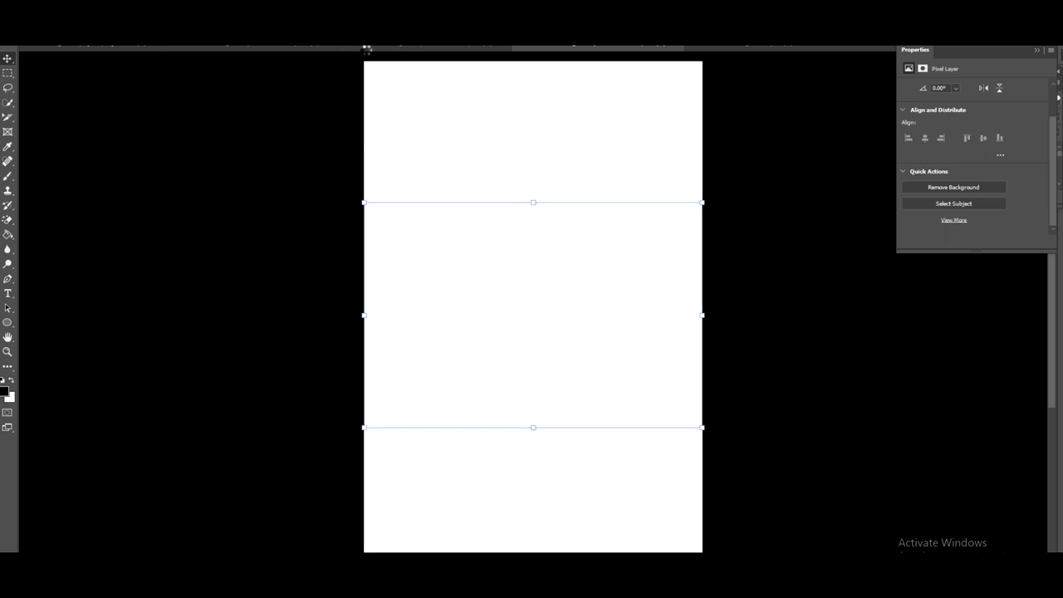
key("ctrl+z")
key("ctrl+z")
key("ctrl+z")
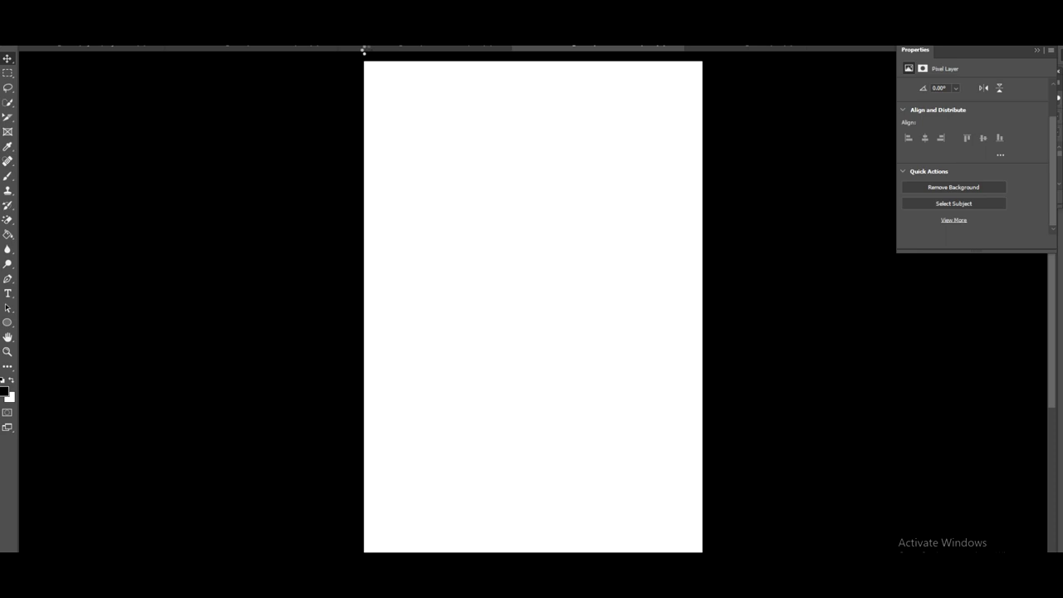
key("ctrl+z")
key("ctrl+z")
key("ctrl+z")
key("ctrl+z")
key("ctrl+z")
key("ctrl+z")
key("ctrl+z")
key("ctrl+z")
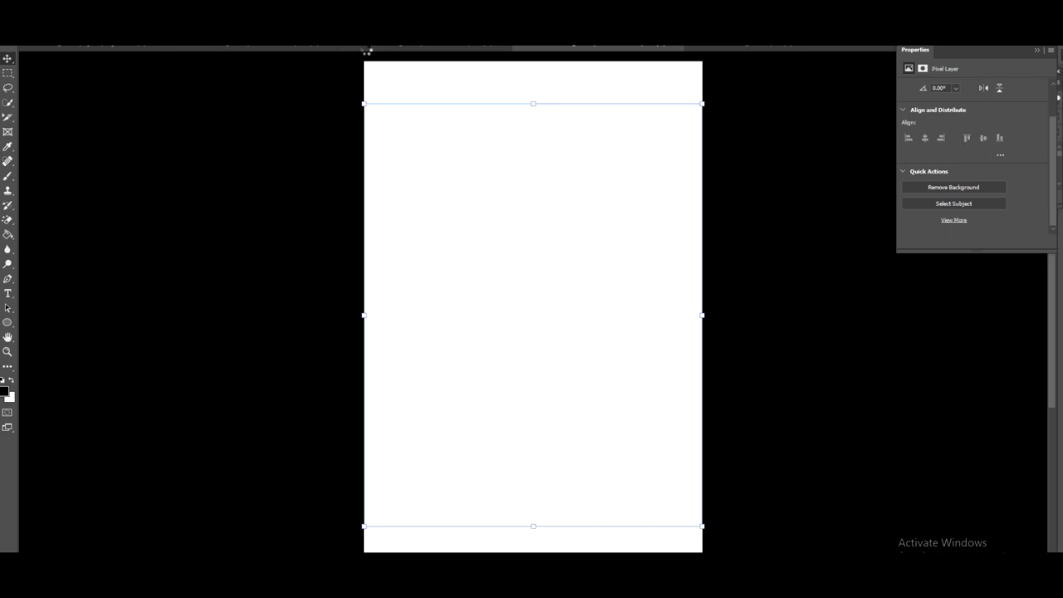
key("ctrl+z")
key("ctrl+z")
key("ctrl+z")
key("ctrl+z")
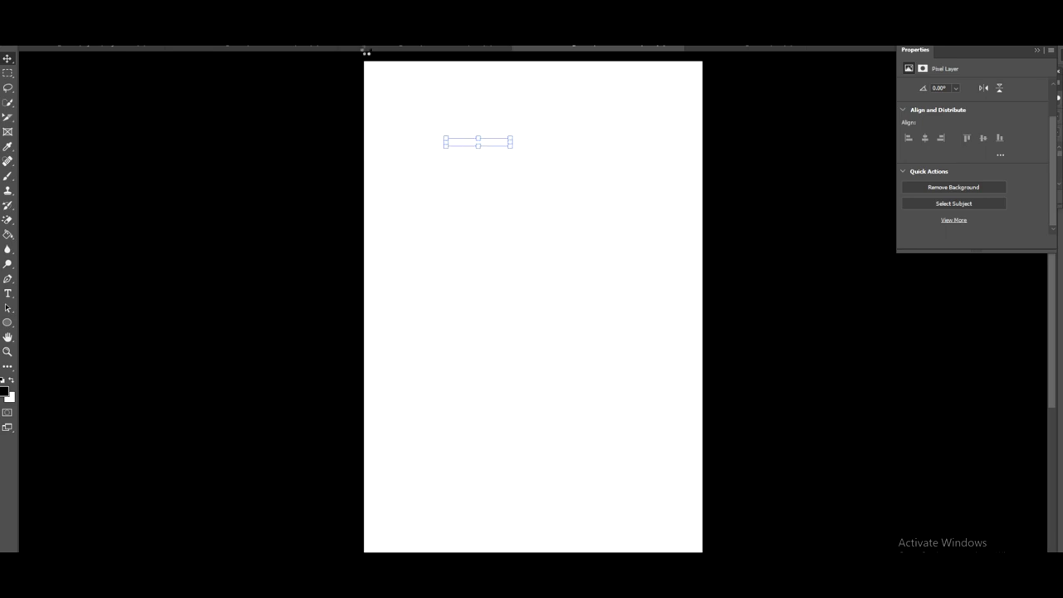
key("ctrl+z")
key("ctrl+z")
key("ctrl+z")
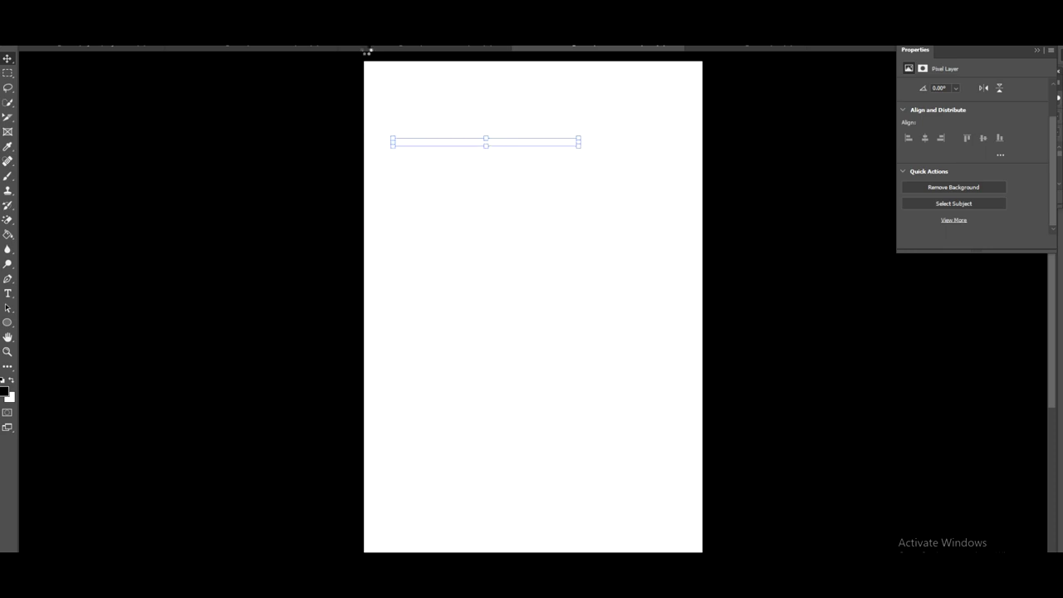
key("ctrl+z")
key("ctrl+z")
key("ctrl+z")
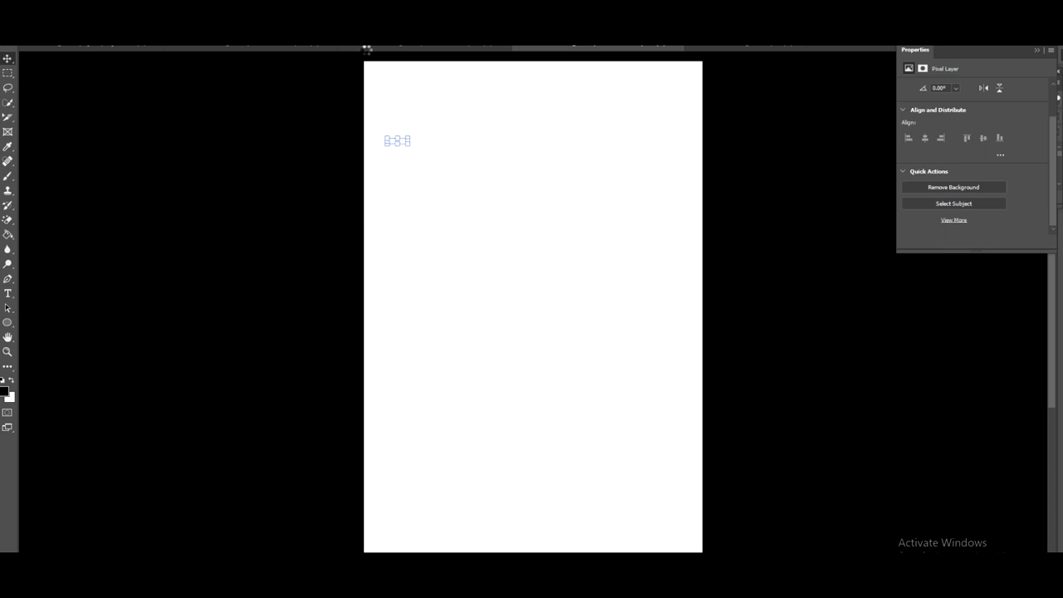
key("ctrl+z")
key("ctrl+z")
key("ctrl+z")
key("ctrl+z")
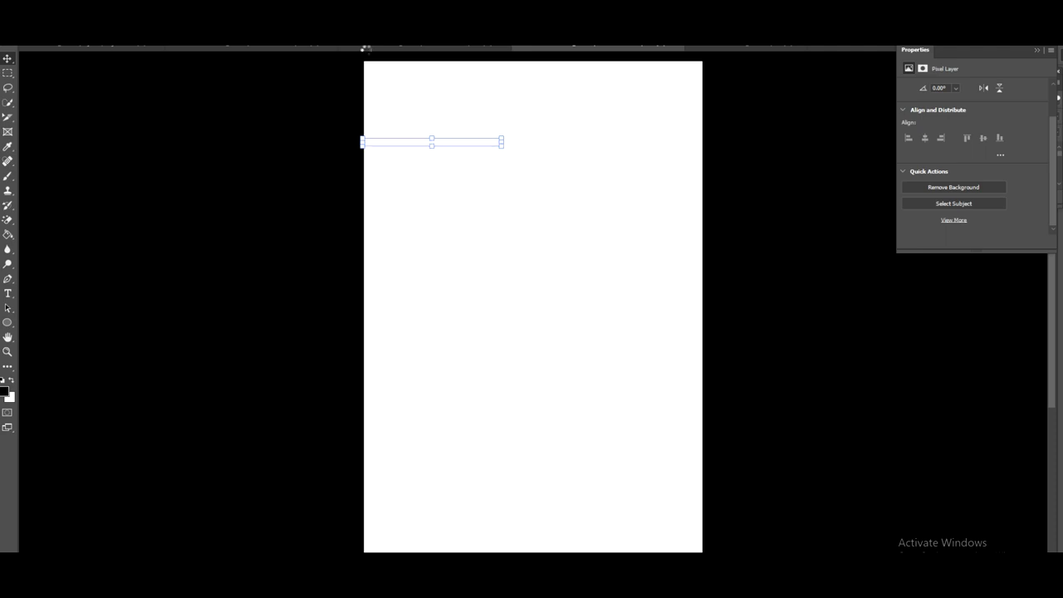
key("ctrl+z")
key("ctrl+z")
key("ctrl+z")
key("ctrl+z")
key("ctrl+z")
key("ctrl+z")
key("ctrl+z")
key("ctrl+z")
key("ctrl+z")
key("ctrl+z")
key("ctrl+z")
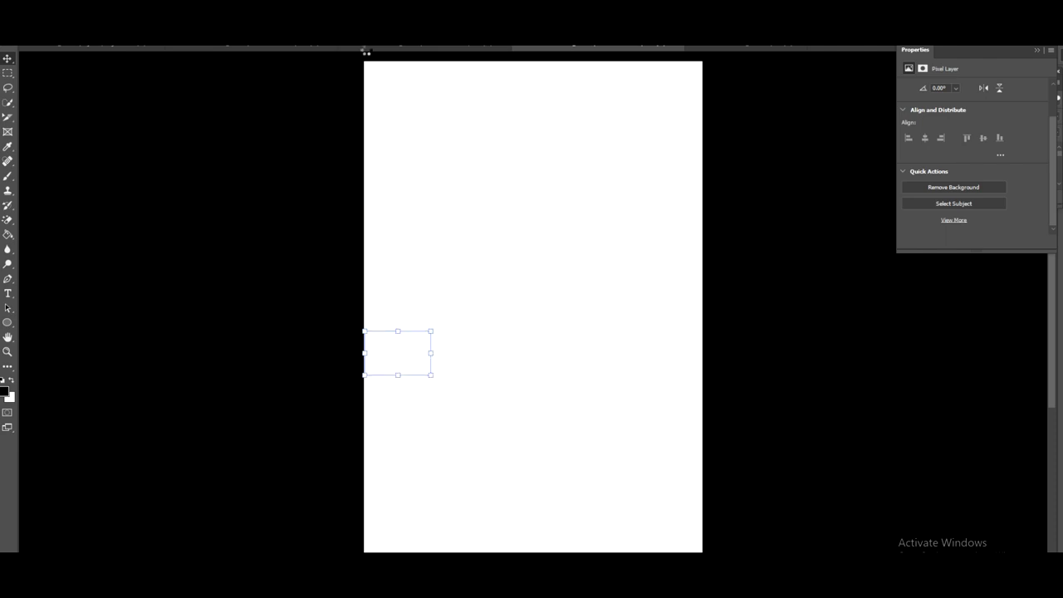
key("ctrl+z")
key("ctrl+z")
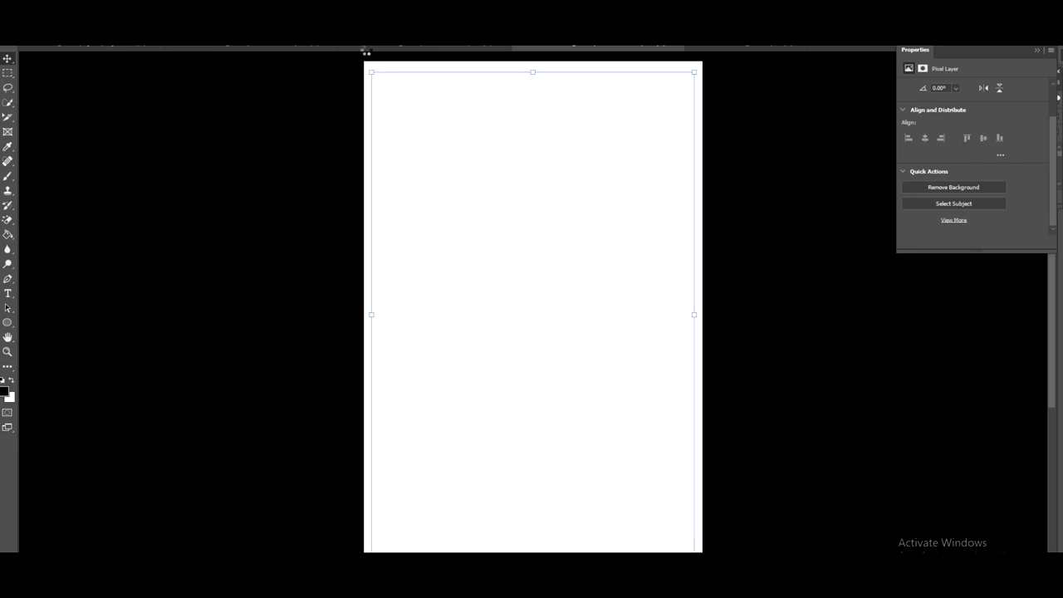
key("ctrl+z")
key("ctrl+z")
key("ctrl+z")
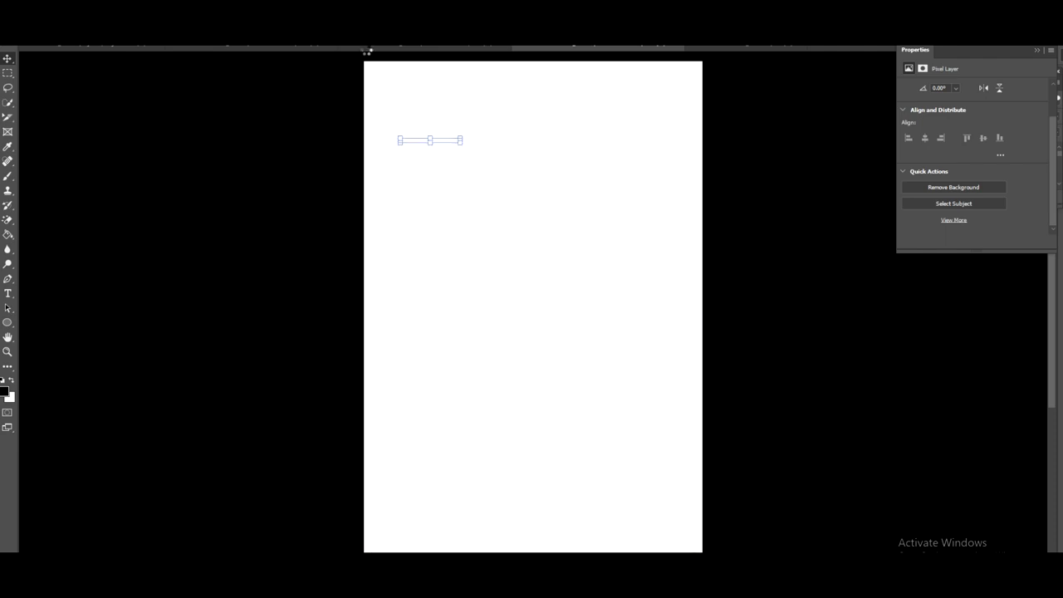
key("ctrl+z")
key("ctrl+z")
key("ctrl+z")
key("ctrl+z")
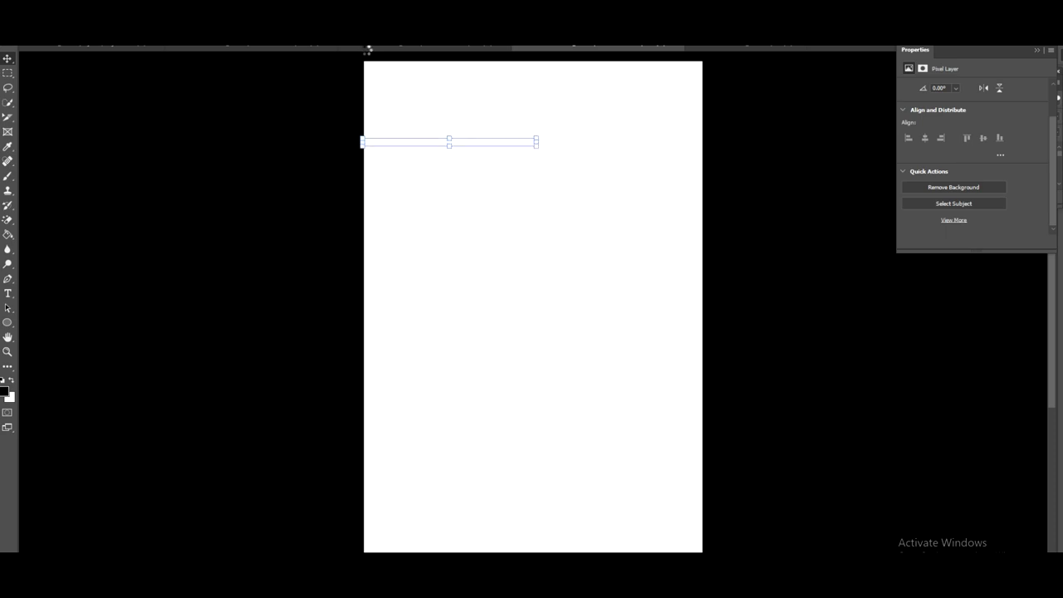
key("ctrl+z")
key("ctrl+z")
key("ctrl+z")
key("ctrl+z")
key("ctrl+z")
key("ctrl+z")
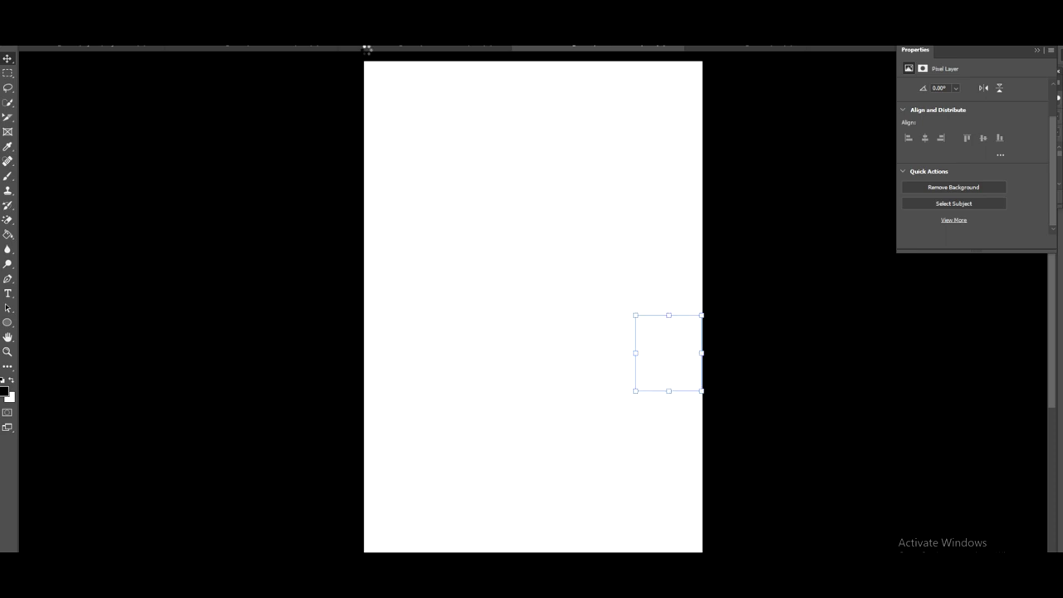
key("ctrl+z")
key("ctrl+z")
key("ctrl+z")
key("ctrl+z")
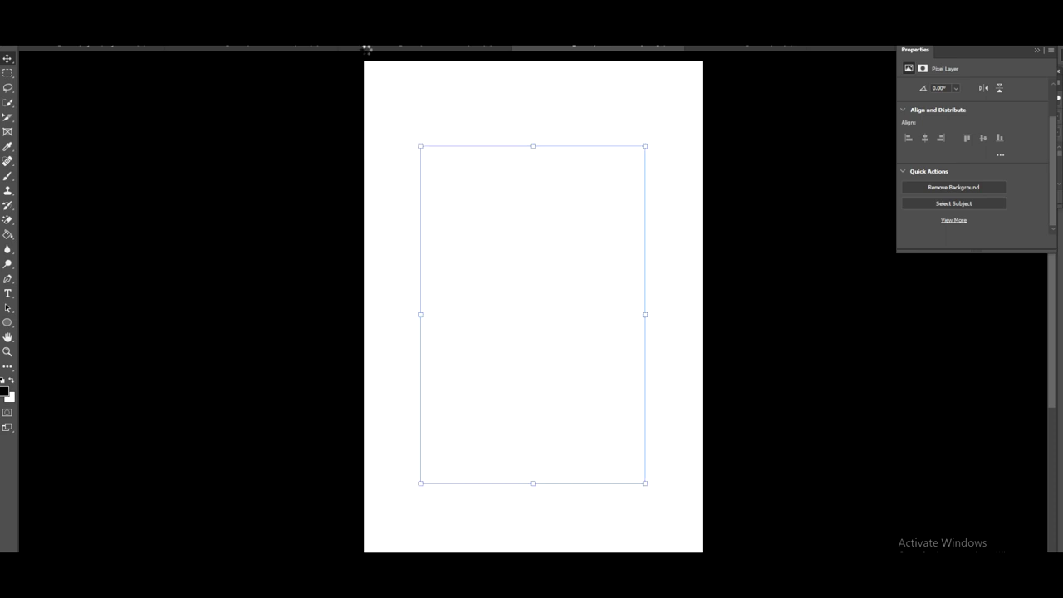
key("ctrl+z")
key("ctrl+z")
key("ctrl+z")
key("ctrl+z")
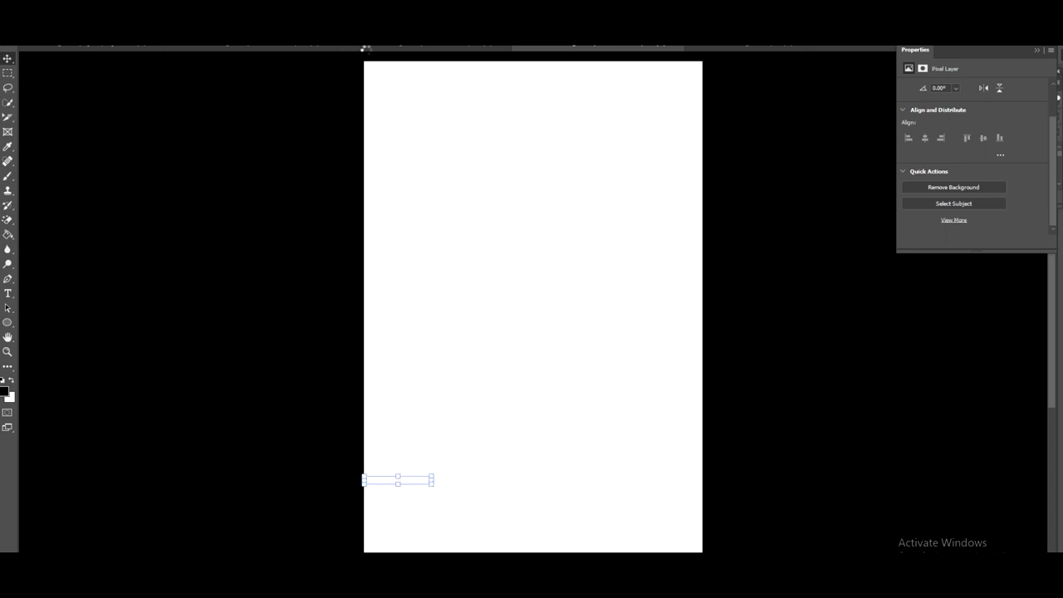
key("ctrl+z")
key("ctrl+z")
key("ctrl+z")
key("ctrl+z")
key("ctrl+z")
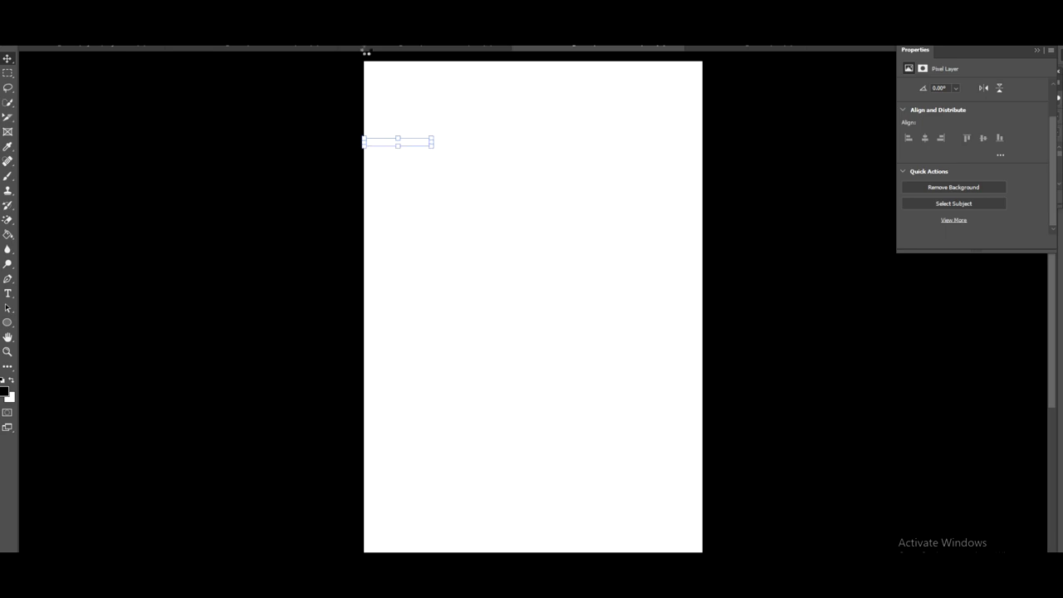
key("ctrl+z")
key("ctrl+z")
key("ctrl+z")
key("ctrl+z")
key("ctrl+z")
key("ctrl+z")
key("ctrl+z")
key("ctrl+z")
key("ctrl+z")
key("ctrl+z")
key("ctrl+z")
key("ctrl+z")
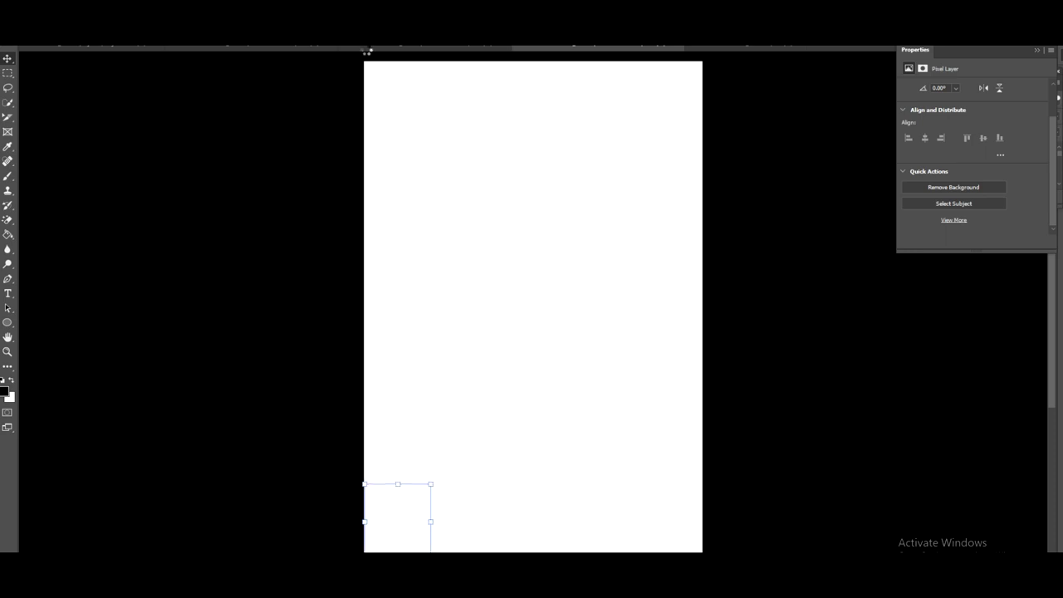
key("ctrl+z")
key("ctrl+z")
key("ctrl+z")
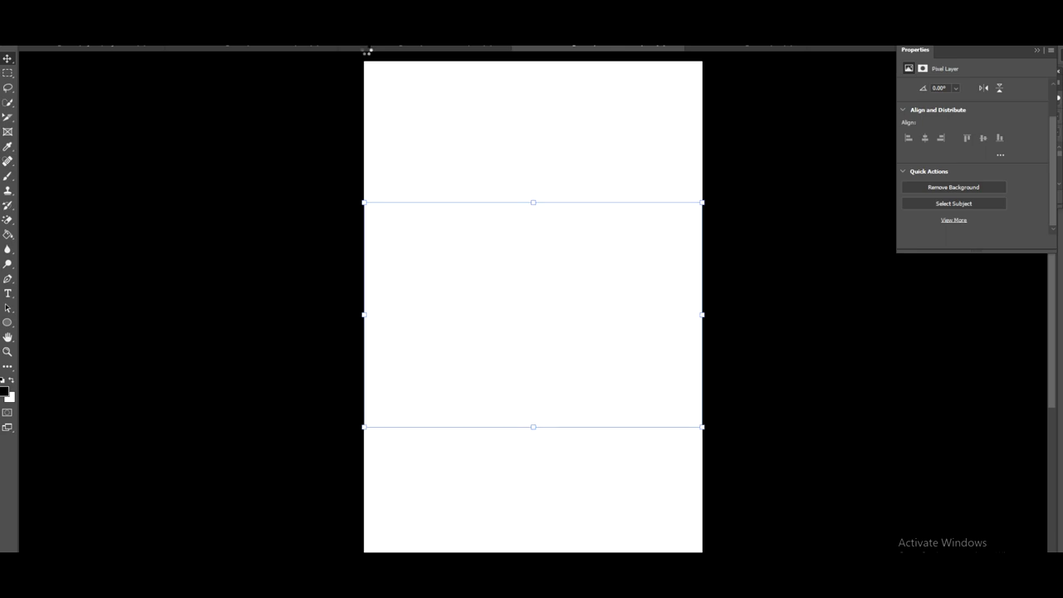
key("ctrl+z")
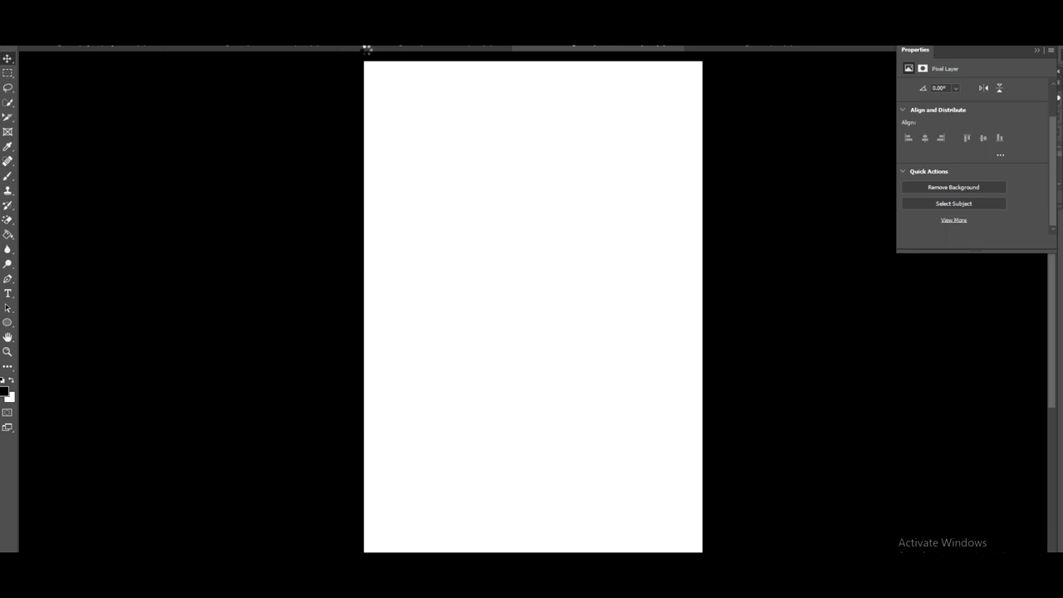
key("ctrl+z")
key("ctrl+z")
key("ctrl+z")
key("ctrl+z")
key("ctrl+z")
key("ctrl+z")
key("ctrl+z")
key("ctrl+z")
key("ctrl+z")
key("ctrl+z")
key("ctrl+z")
key("ctrl+z")
key("ctrl+z")
key("ctrl+z")
key("ctrl+z")
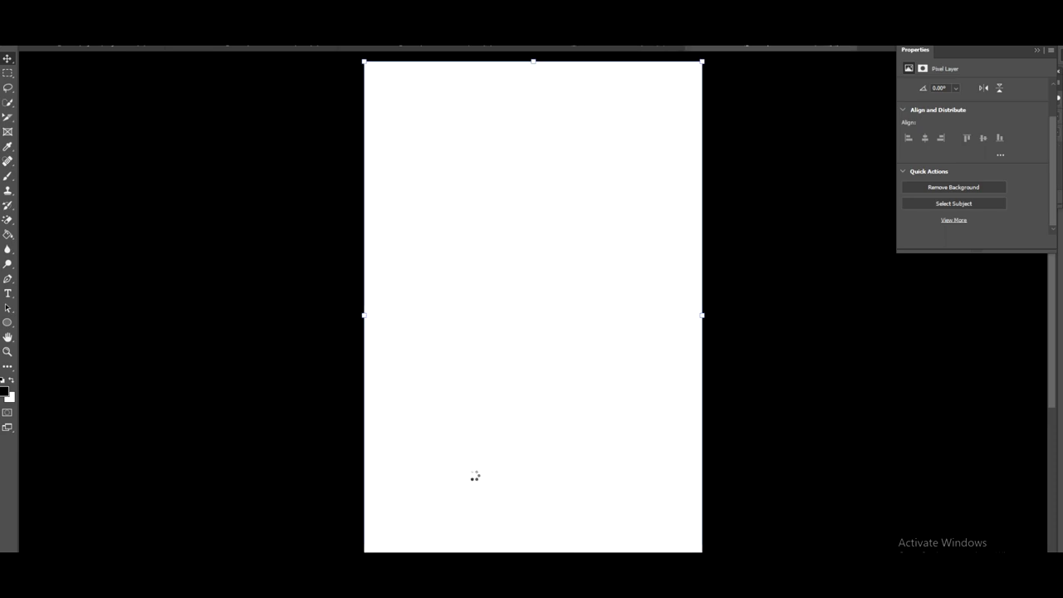
key("ctrl+z")
key("ctrl+z")
key("ctrl+z")
key("ctrl+z")
key("ctrl+z")
key("ctrl+z")
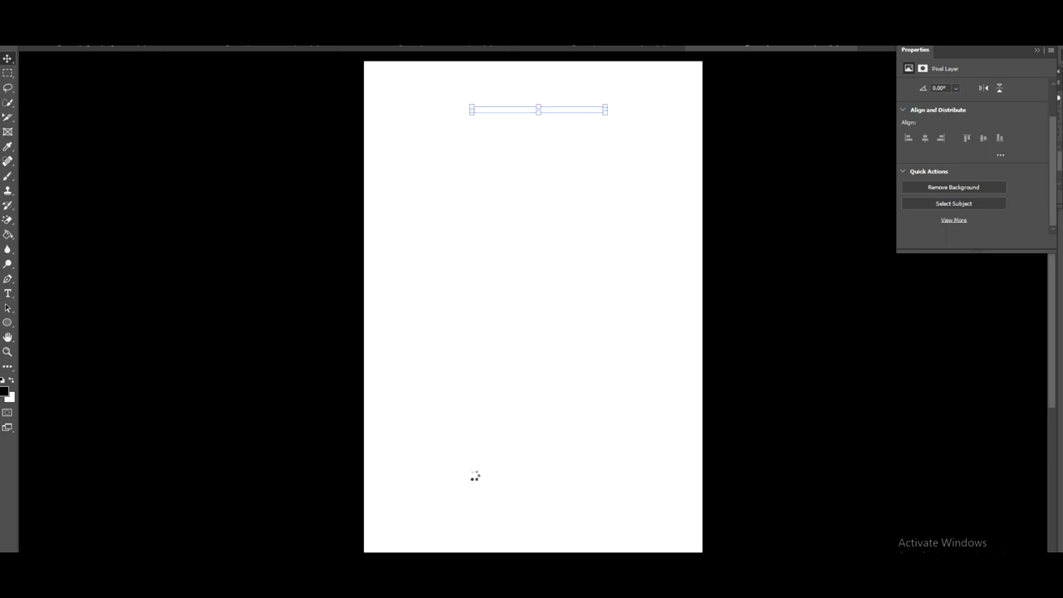
key("ctrl+z")
key("ctrl+z")
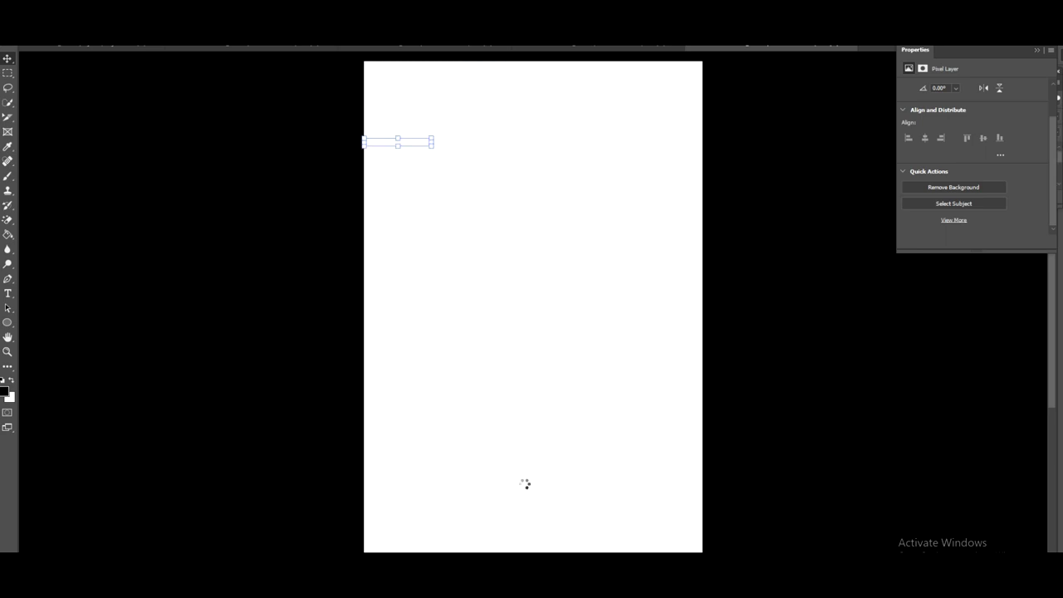
key("ctrl+z")
key("ctrl+z")
key("ctrl+z")
key("ctrl+z")
key("ctrl+z")
key("ctrl+z")
key("ctrl+z")
key("ctrl+z")
key("ctrl+z")
key("ctrl+z")
key("ctrl+z")
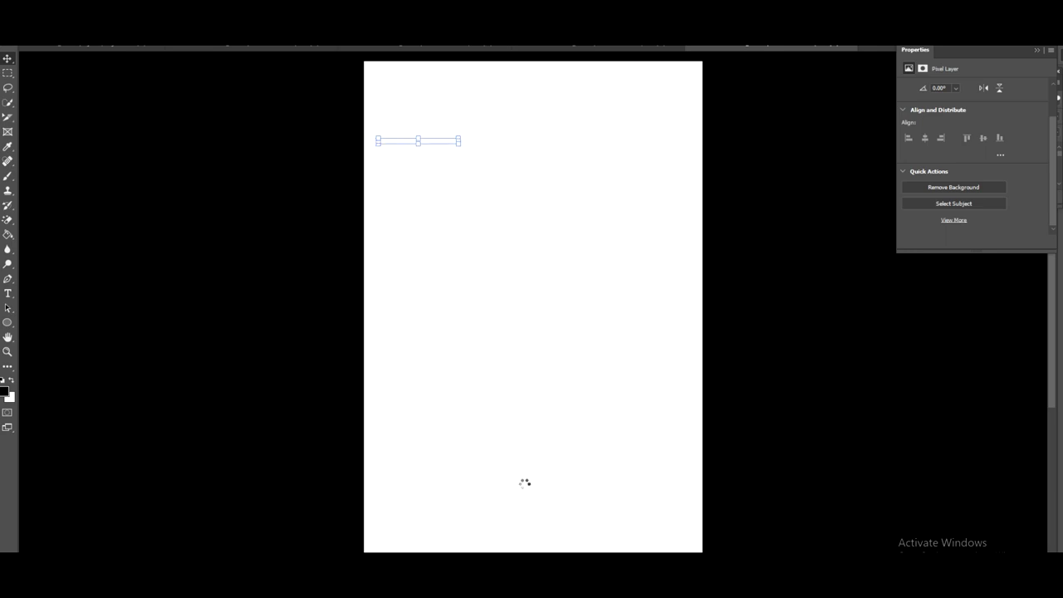
key("ctrl+z")
key("ctrl+z")
key("ctrl+z")
key("ctrl+z")
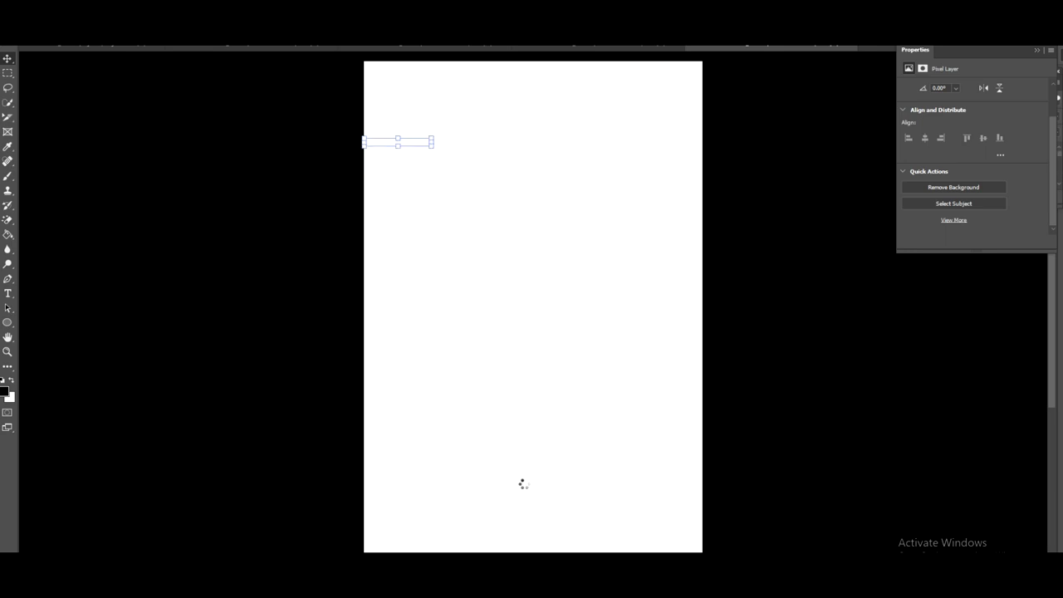
key("ctrl+z")
key("ctrl+z")
key("ctrl+z")
key("ctrl+z")
key("ctrl+z")
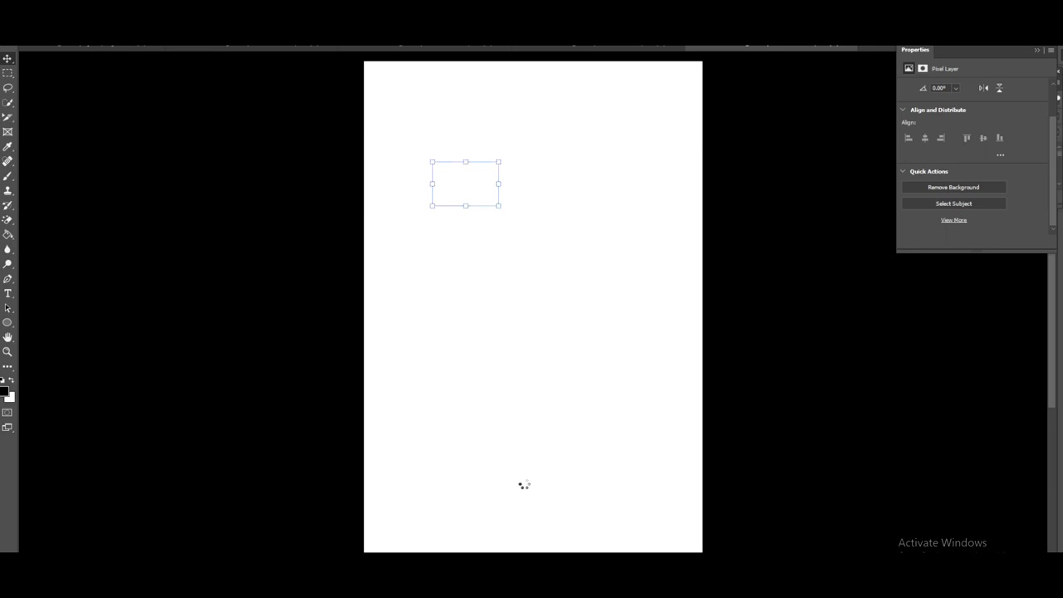
key("ctrl+z")
key("ctrl+z")
key("ctrl+z")
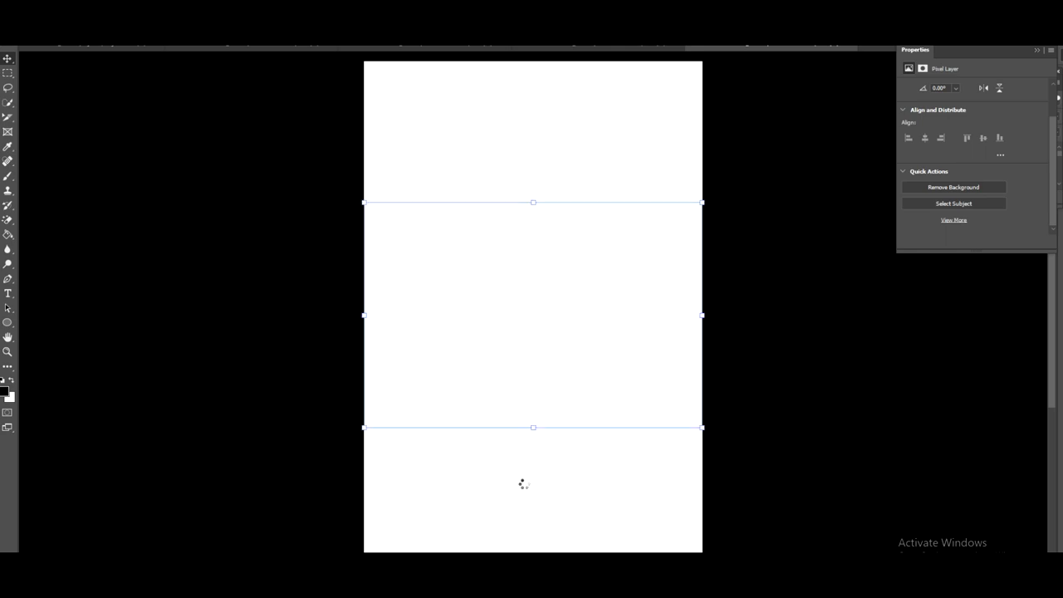
key("ctrl+z")
key("ctrl+z")
key("ctrl+z")
key("ctrl+z")
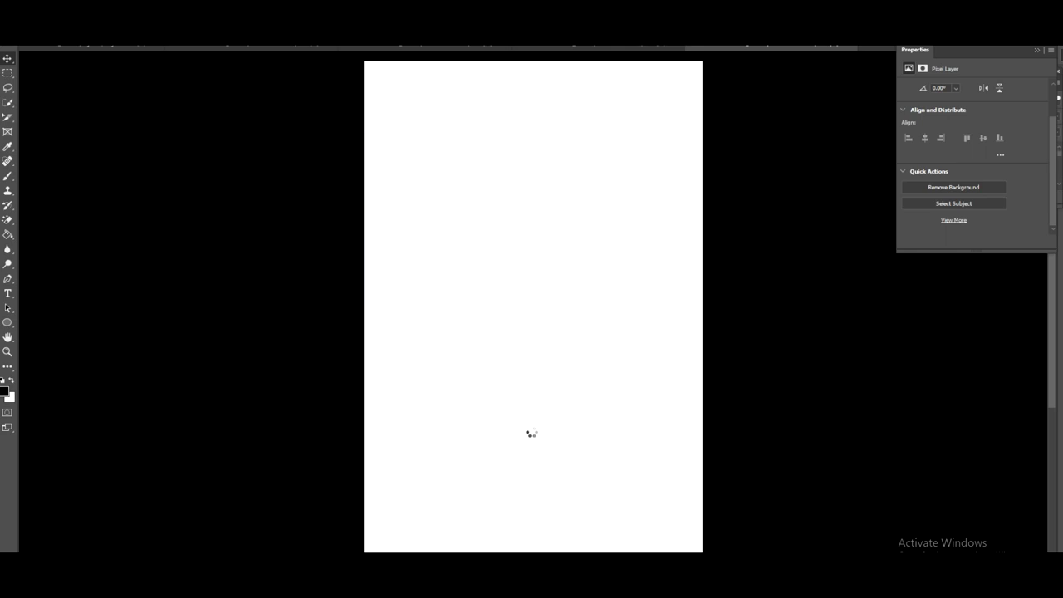
key("ctrl+z")
key("ctrl+z")
key("ctrl+z")
key("ctrl+z")
key("ctrl+z")
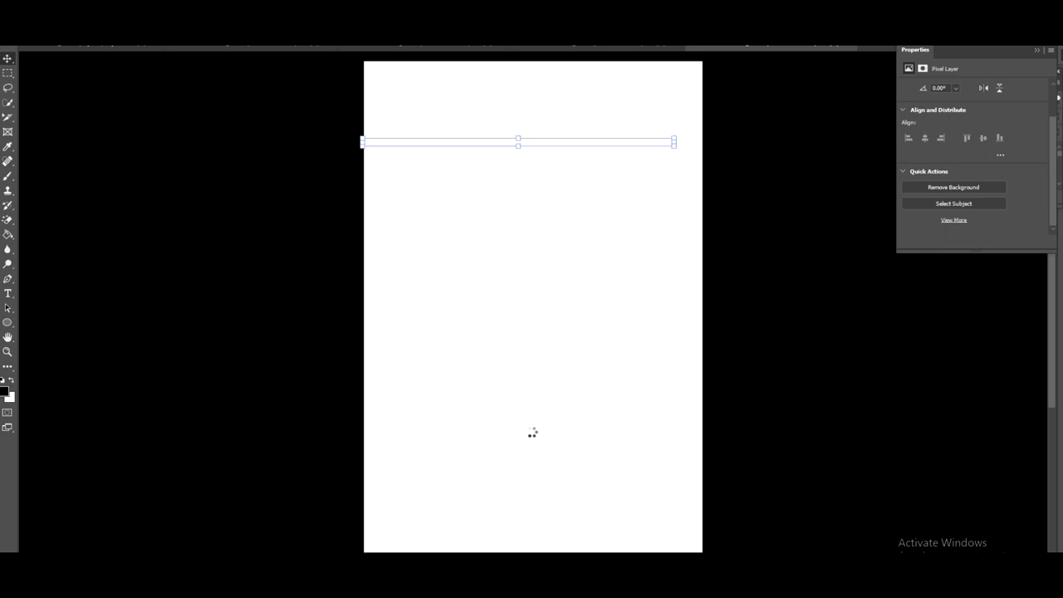
key("ctrl+z")
key("ctrl+z")
key("ctrl+z")
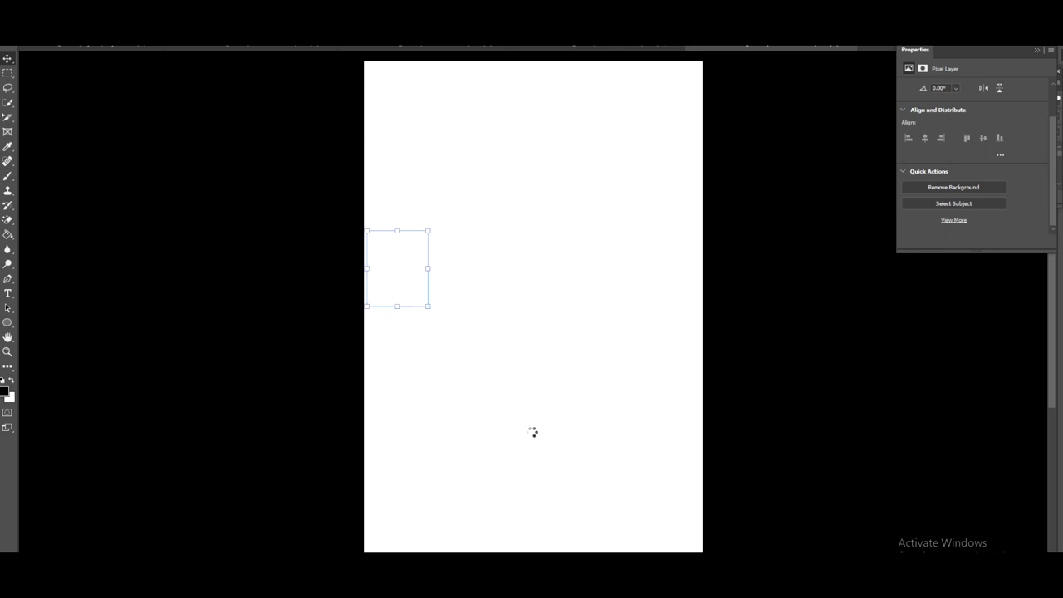
key("ctrl+z")
key("ctrl+z")
key("ctrl+z")
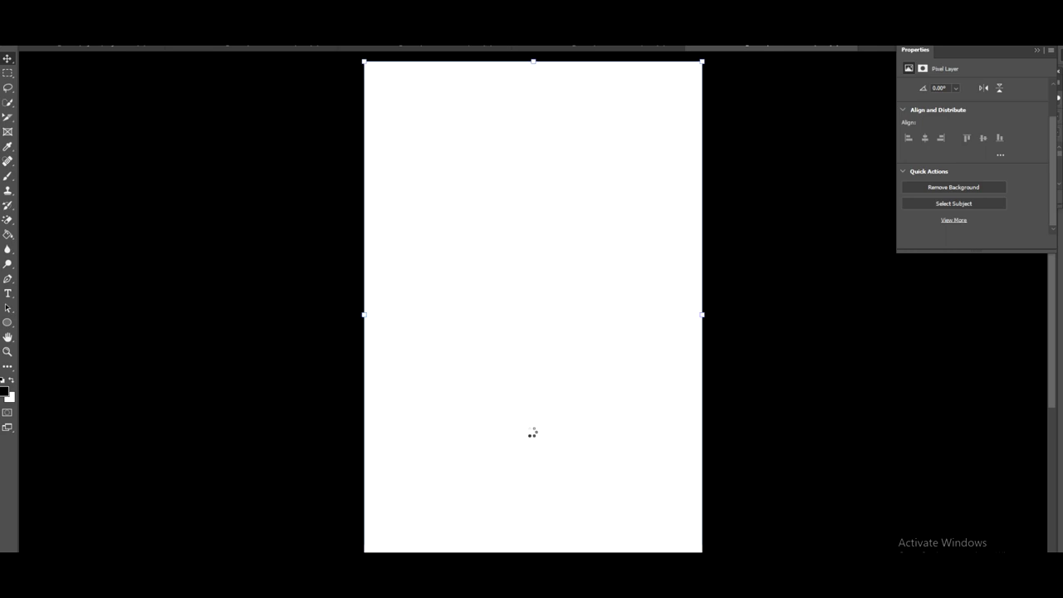
key("ctrl+z")
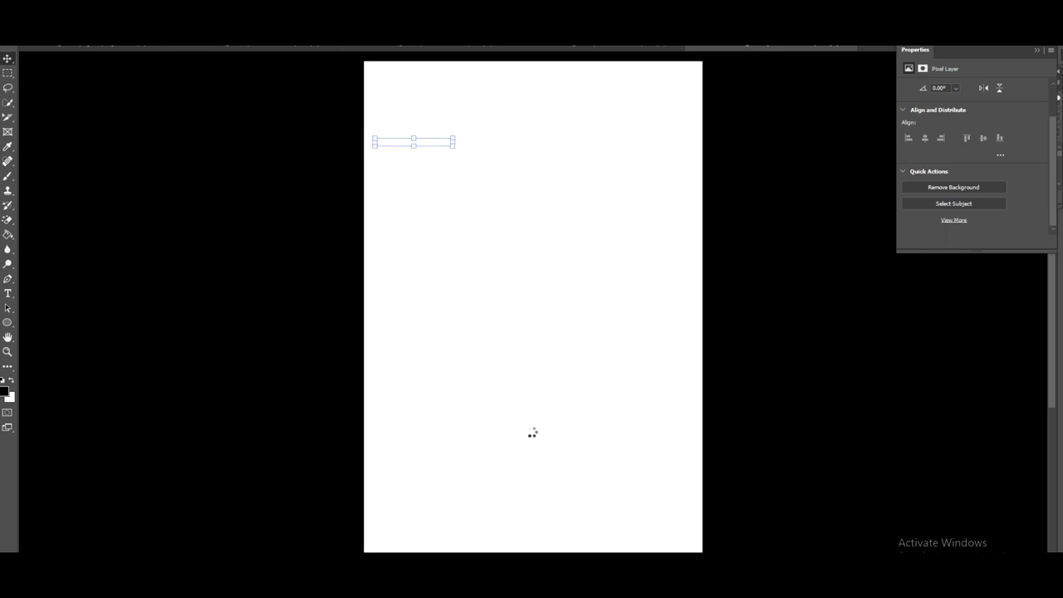
key("ctrl+z")
key("ctrl+z")
key("ctrl+z")
key("ctrl+z")
key("ctrl+z")
key("ctrl+z")
key("ctrl+z")
key("ctrl+z")
key("ctrl+z")
key("ctrl+z")
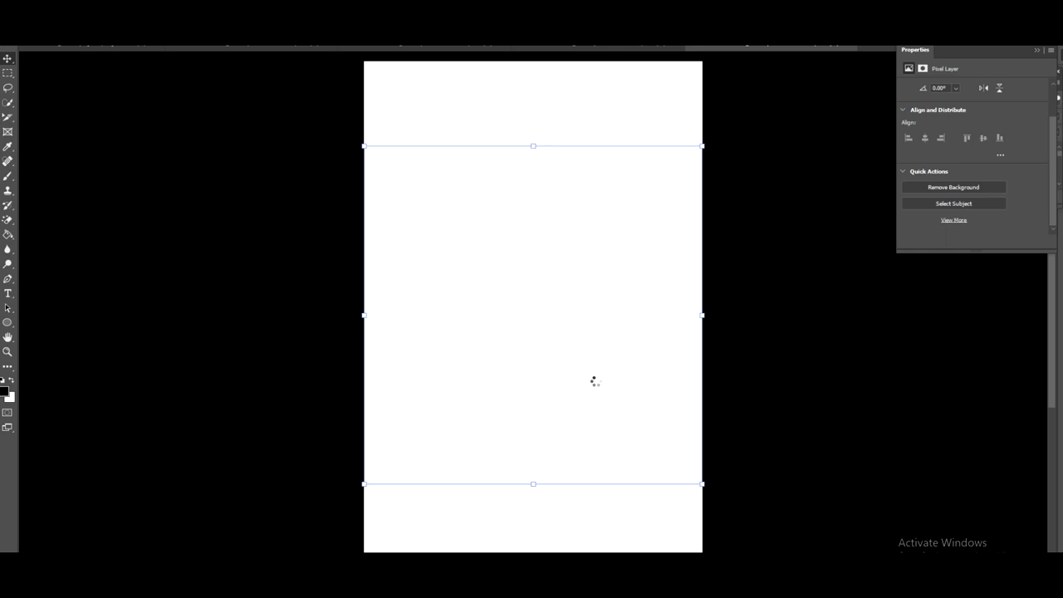
key("ctrl+z")
key("ctrl+z")
key("ctrl+z")
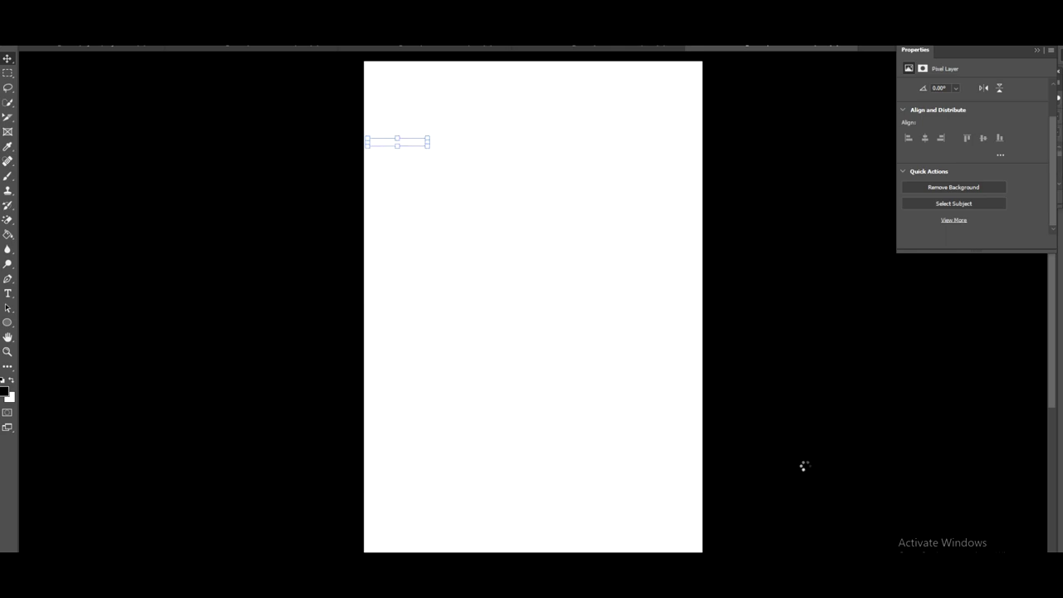
key("ctrl+z")
key("ctrl+z")
key("ctrl+z")
key("ctrl+z")
key("ctrl+z")
key("ctrl+z")
key("ctrl+z")
key("ctrl+z")
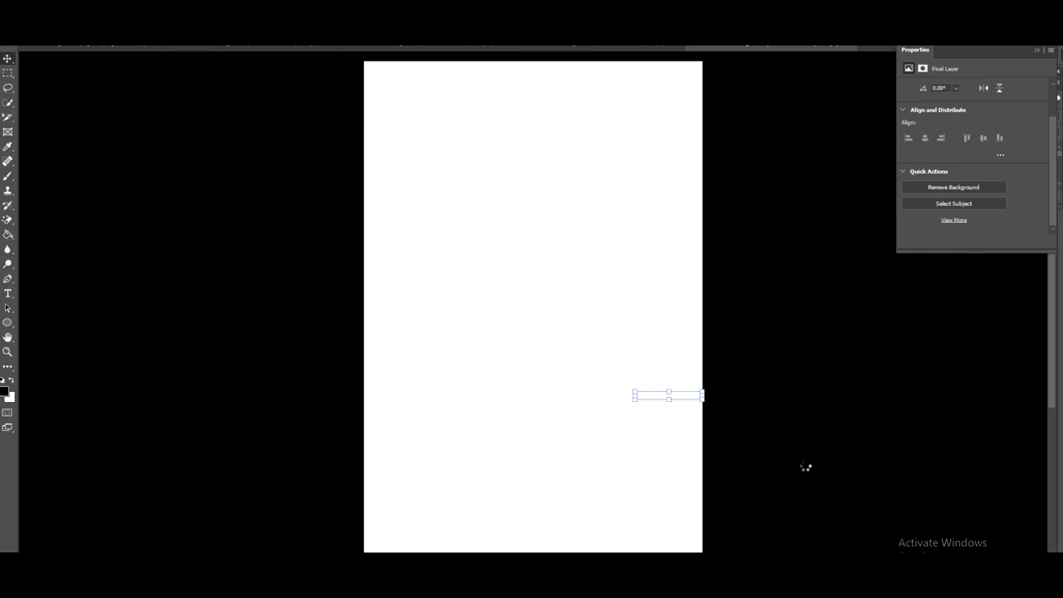
key("ctrl+z")
key("ctrl+z")
key("ctrl+z")
key("ctrl+z")
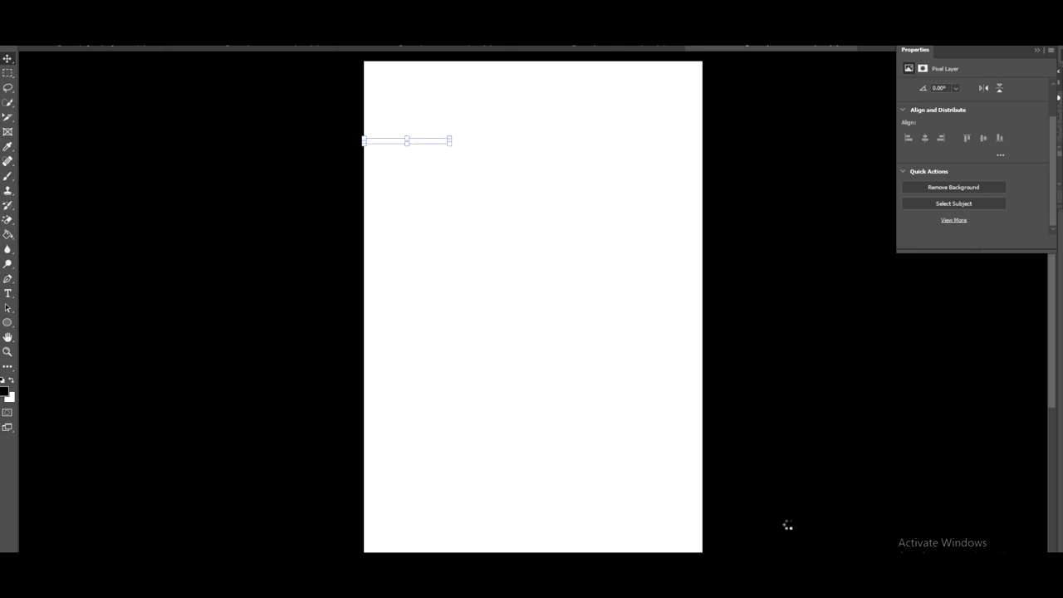
key("ctrl+z")
key("ctrl+z")
key("ctrl+z")
key("ctrl+z")
key("ctrl+z")
key("ctrl+z")
key("ctrl+z")
key("ctrl+z")
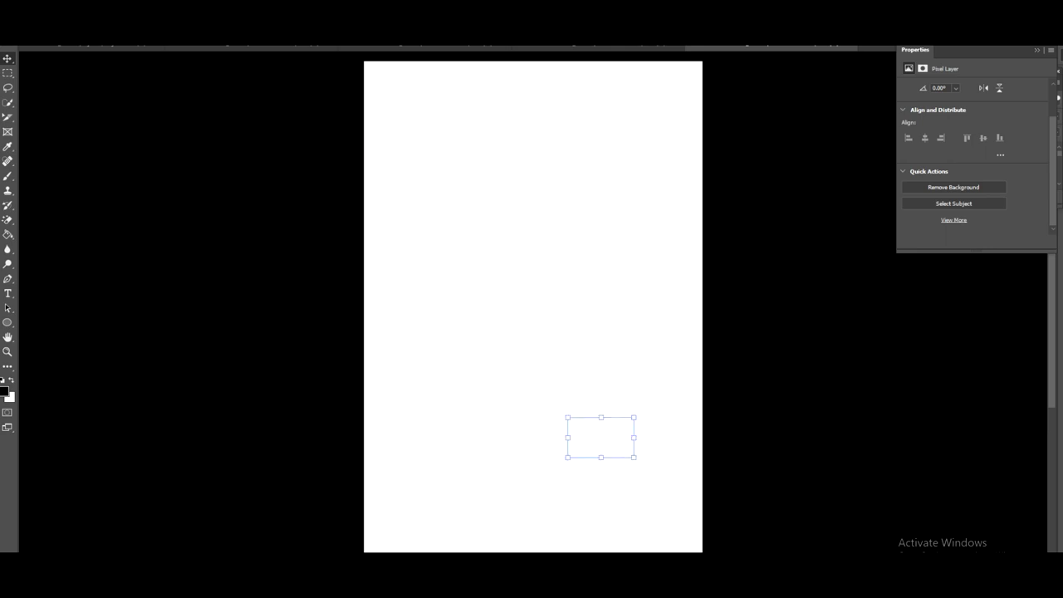
key("ctrl+z")
key("ctrl+z")
key("ctrl+z")
key("ctrl+z")
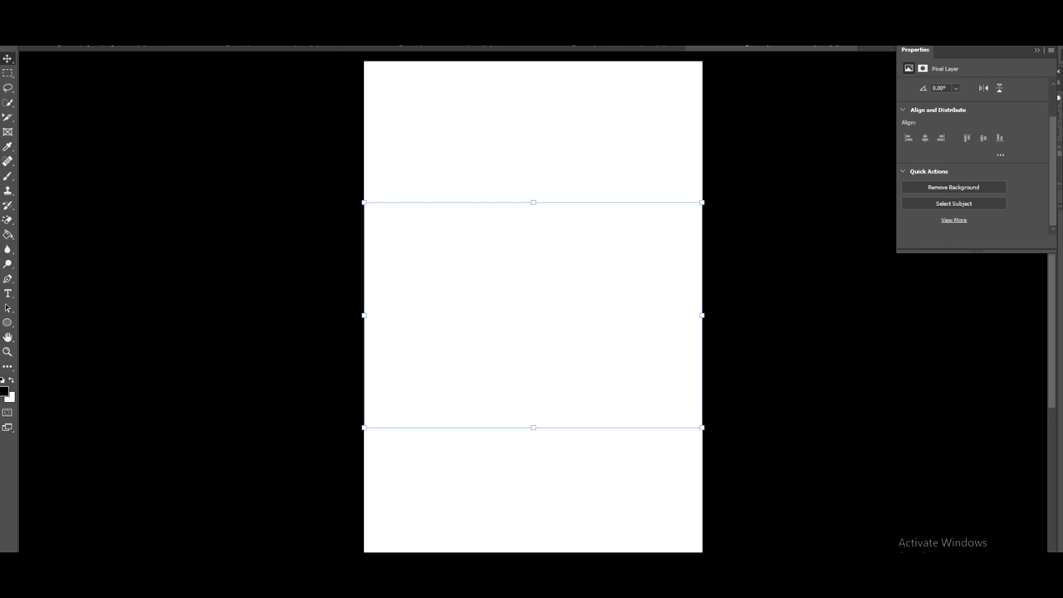
key("ctrl+z")
key("ctrl+z")
key("ctrl+z")
key("ctrl+z")
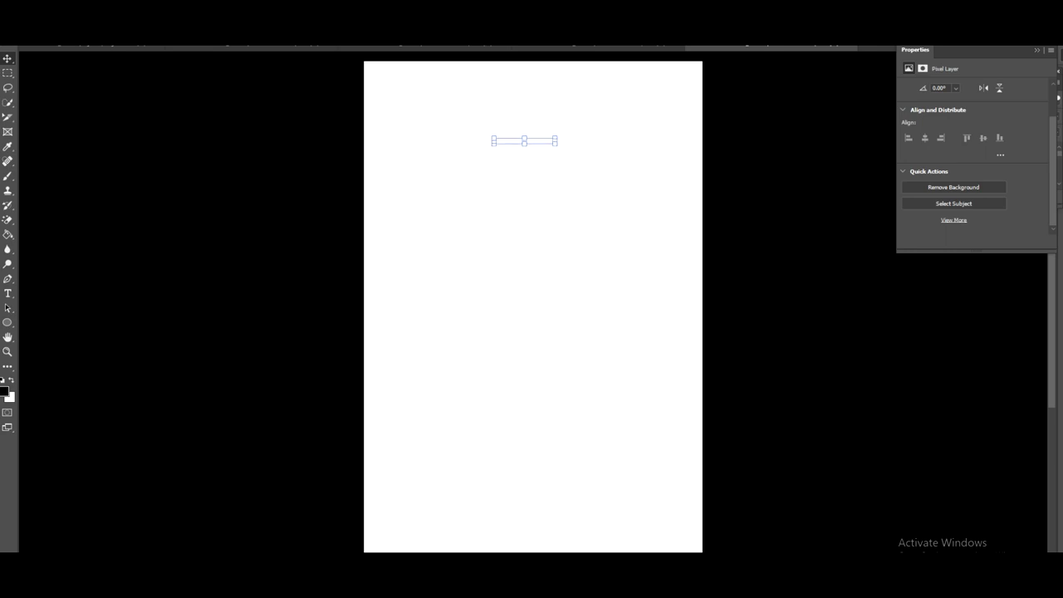
key("ctrl+z")
key("ctrl+z")
key("ctrl+z")
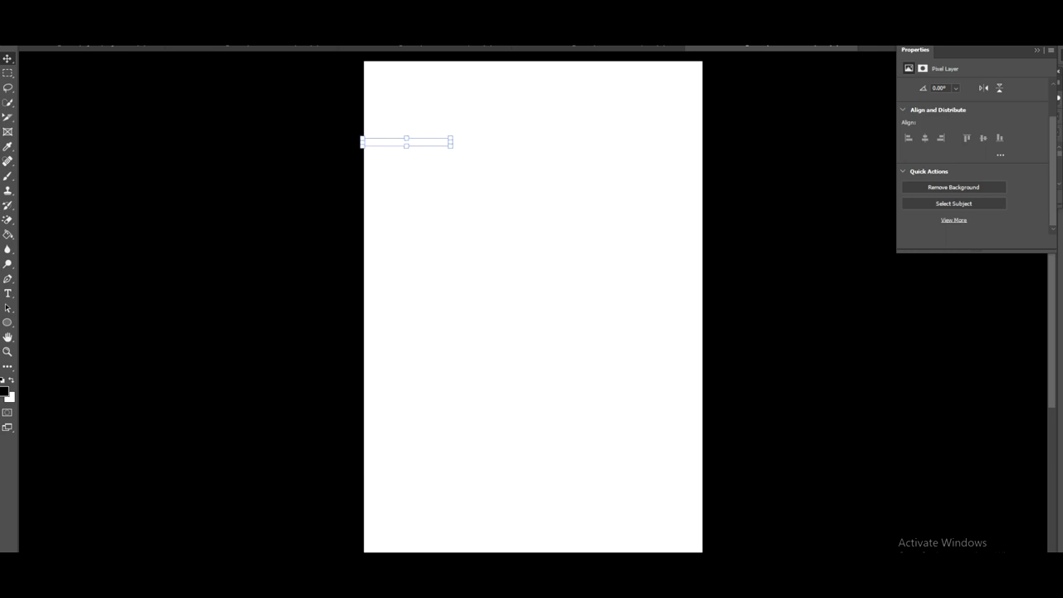
key("ctrl+z")
key("ctrl+z")
key("ctrl+z")
key("ctrl+z")
key("ctrl+z")
key("ctrl+z")
key("ctrl+z")
key("ctrl+z")
key("ctrl+z")
key("ctrl+z")
key("ctrl+z")
key("ctrl+z")
key("ctrl+z")
key("ctrl+z")
key("ctrl+z")
key("ctrl+z")
key("ctrl+z")
key("ctrl+z")
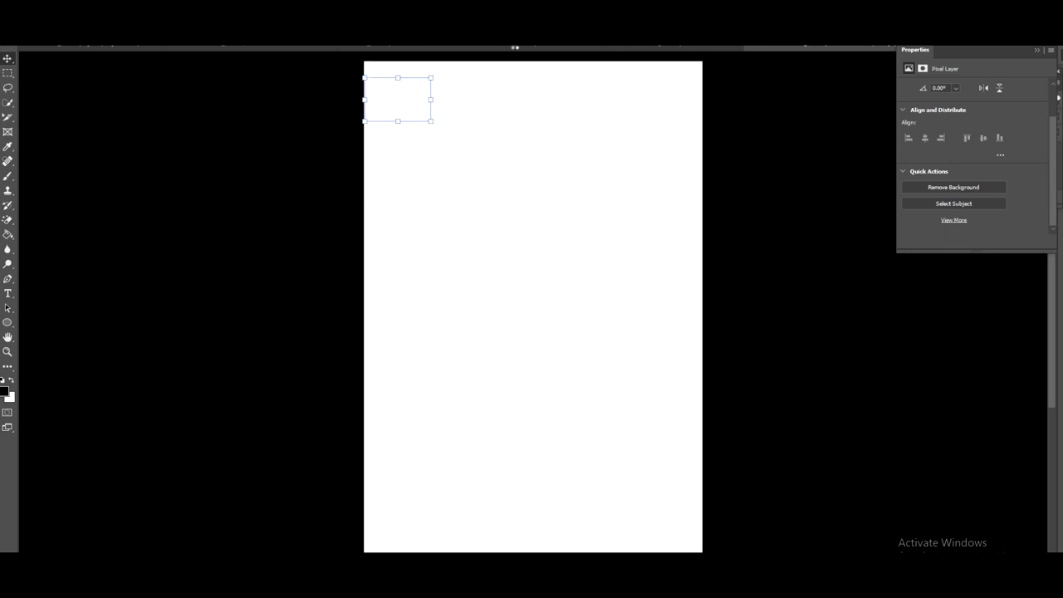
key("ctrl+z")
key("ctrl+z")
key("ctrl+z")
key("ctrl+z")
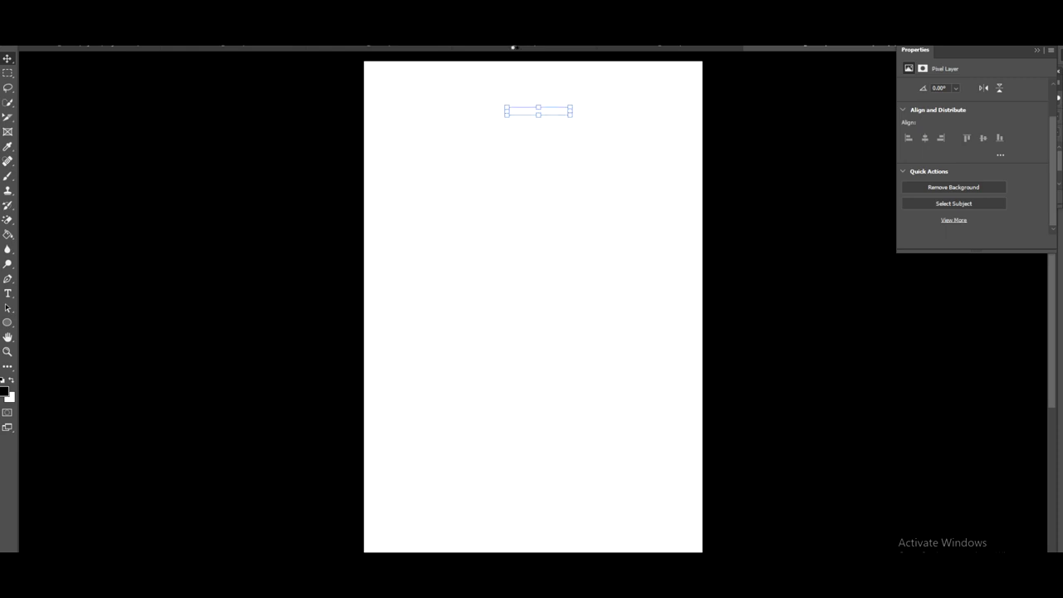
key("ctrl+z")
key("ctrl+z")
key("ctrl+z")
key("ctrl+z")
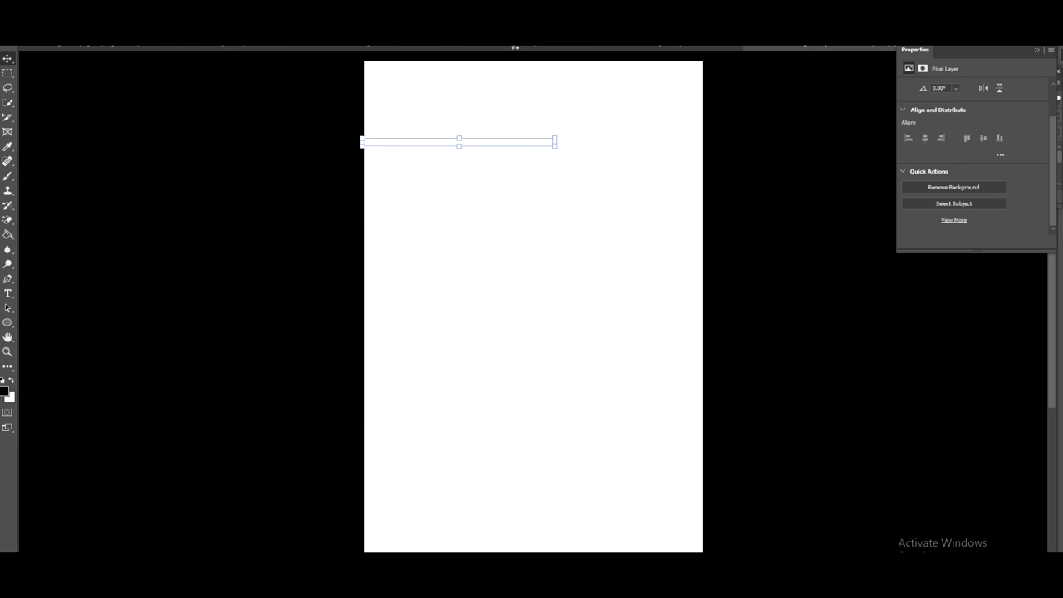
Hide the interface panels and close the generated contact sheets except ContactSheet-002 without saving them.
key("Tab")
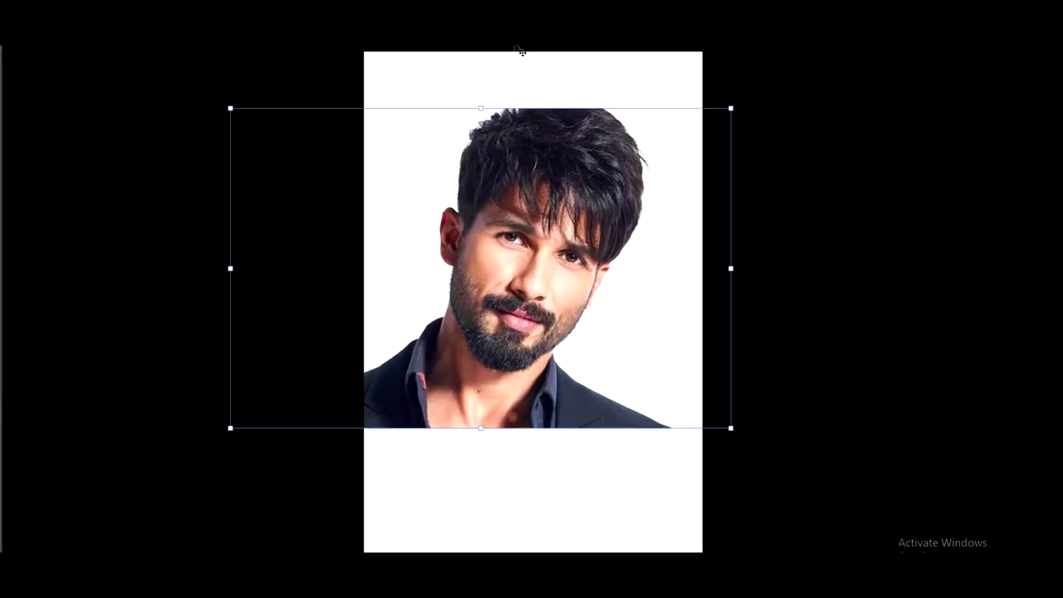
key("ctrl+z")
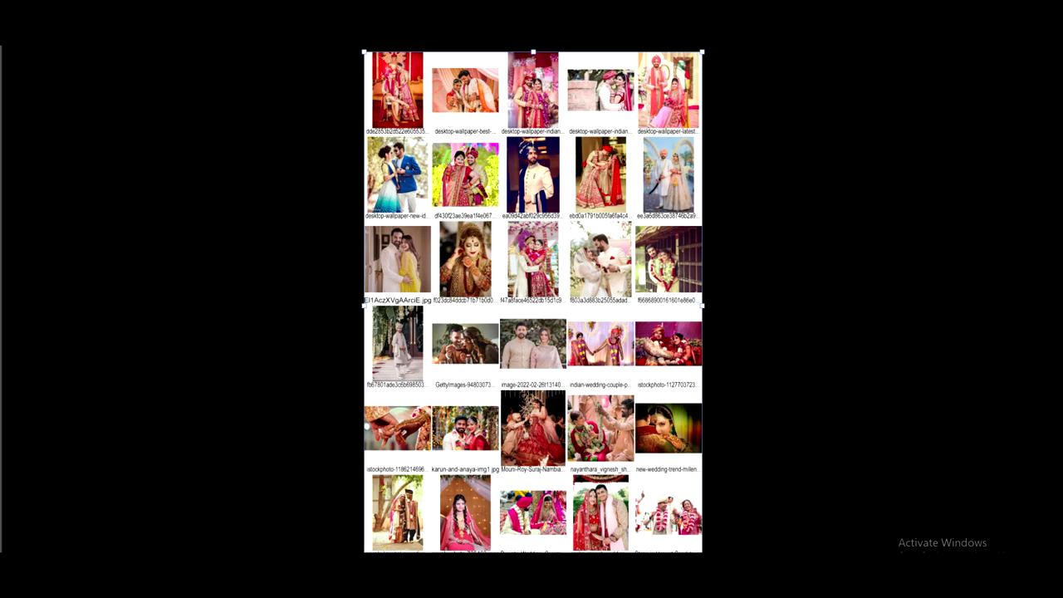
key("ctrl+z")
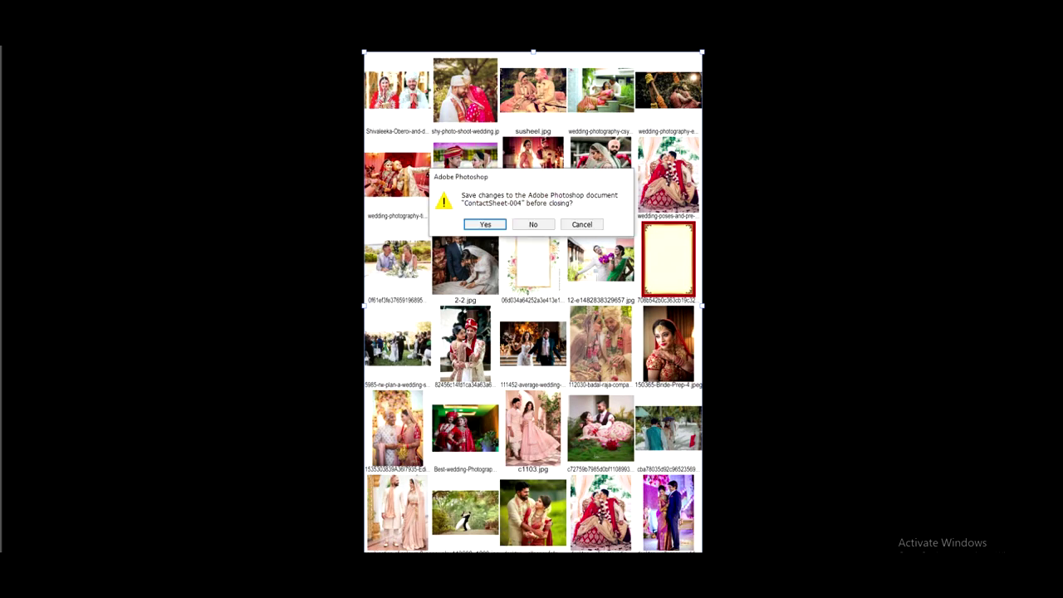
left_click(537, 224)
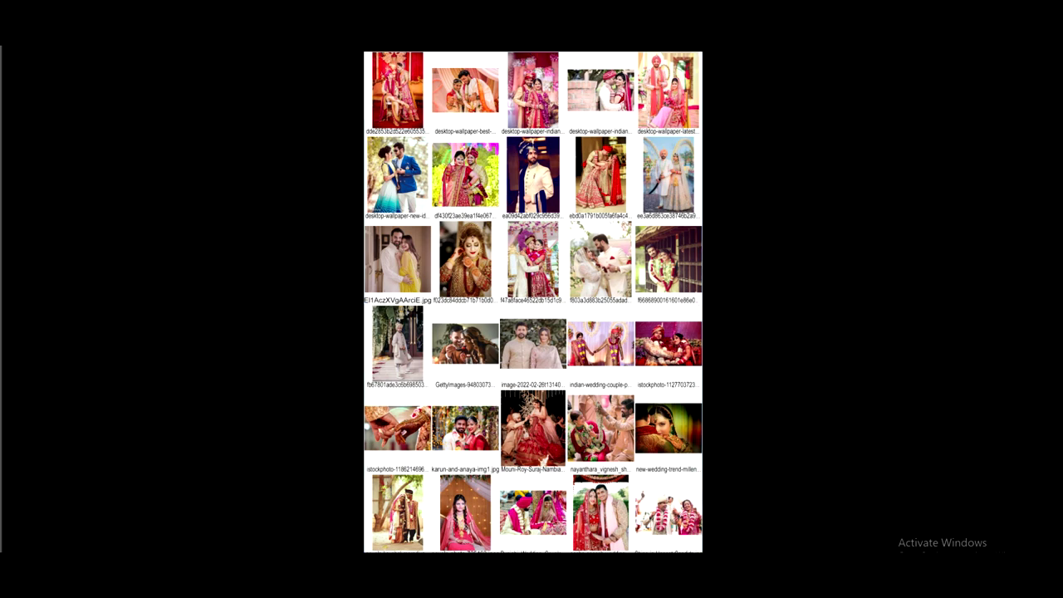
left_click(535, 225)
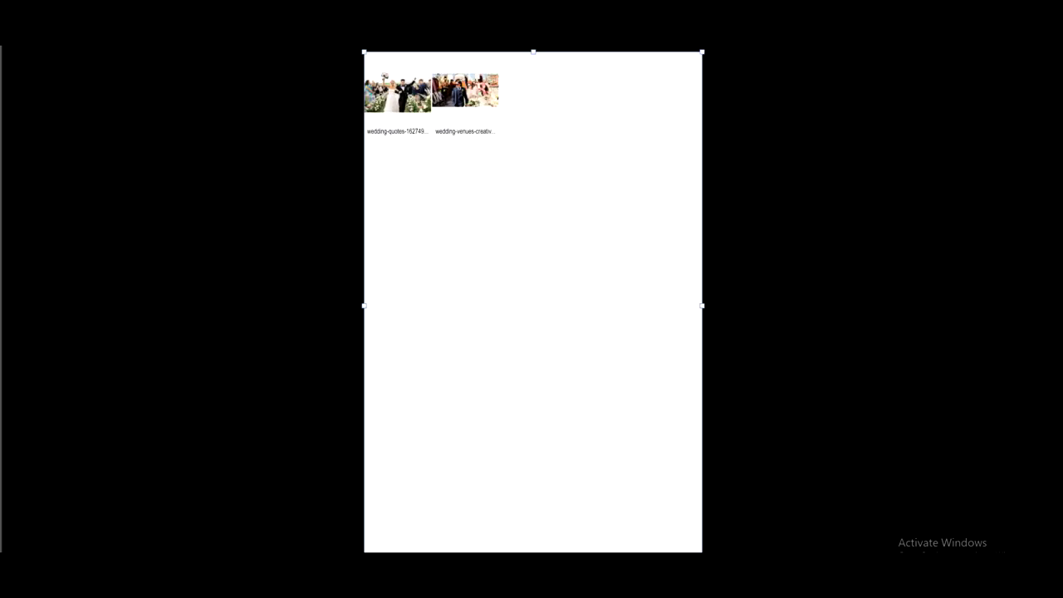
left_click(530, 225)
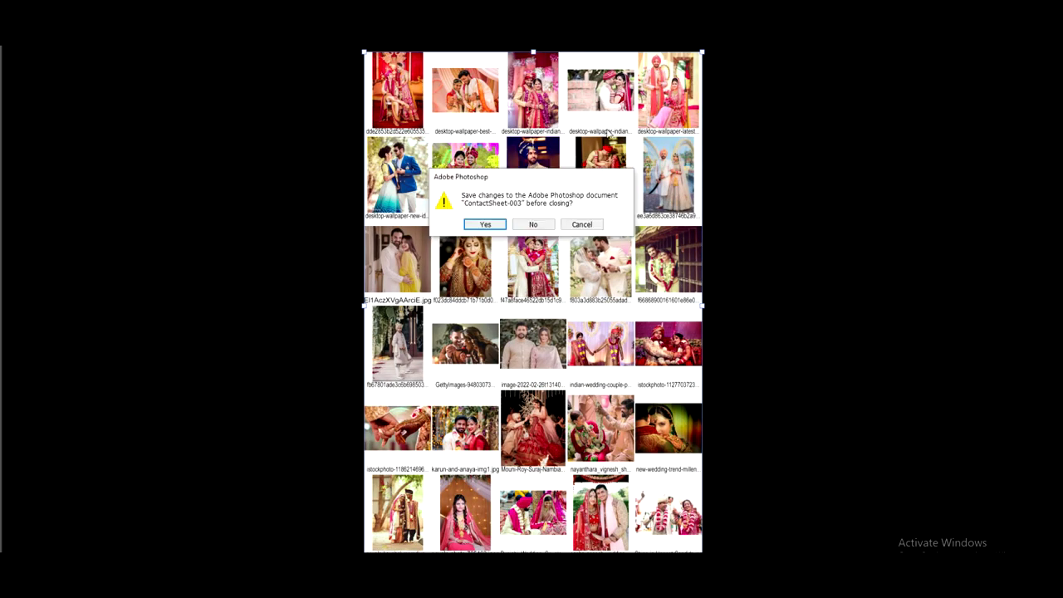
left_click(531, 224)
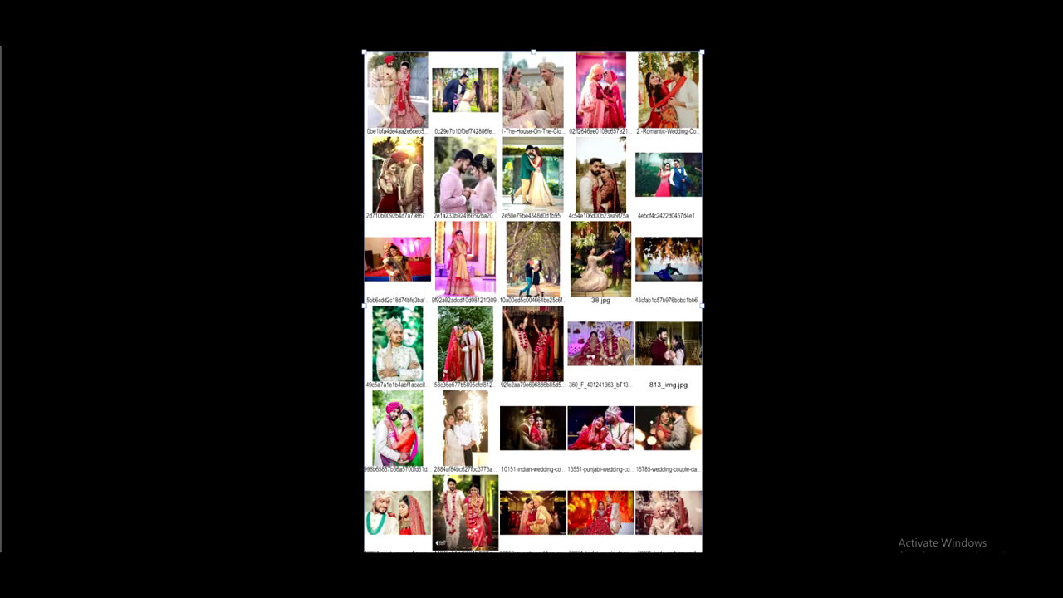
left_click(533, 224)
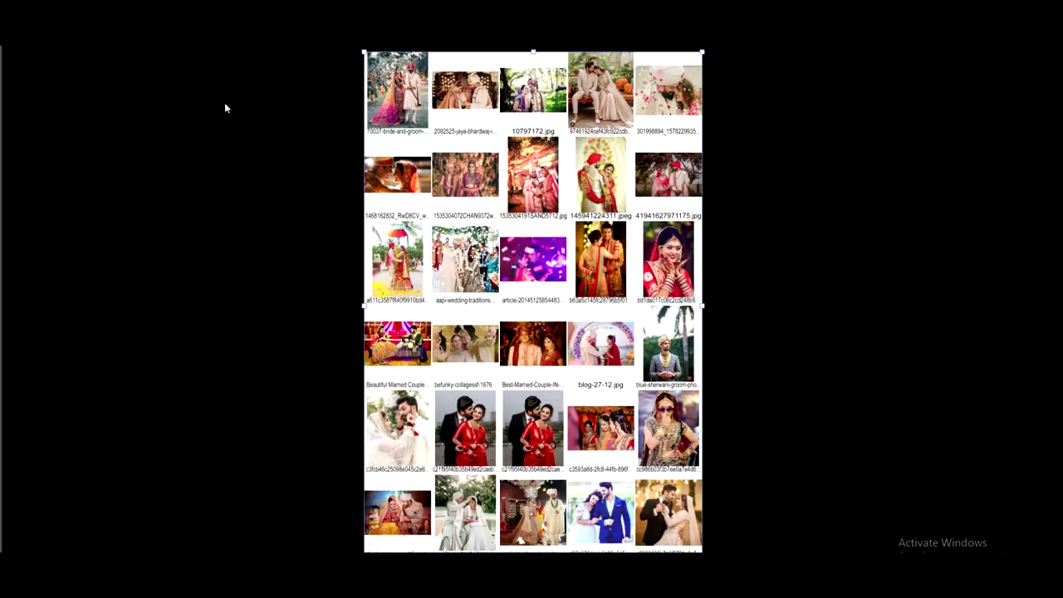
Define a pattern from the contact sheet, keeping the name ContactSheet-002.
key("alt+e")
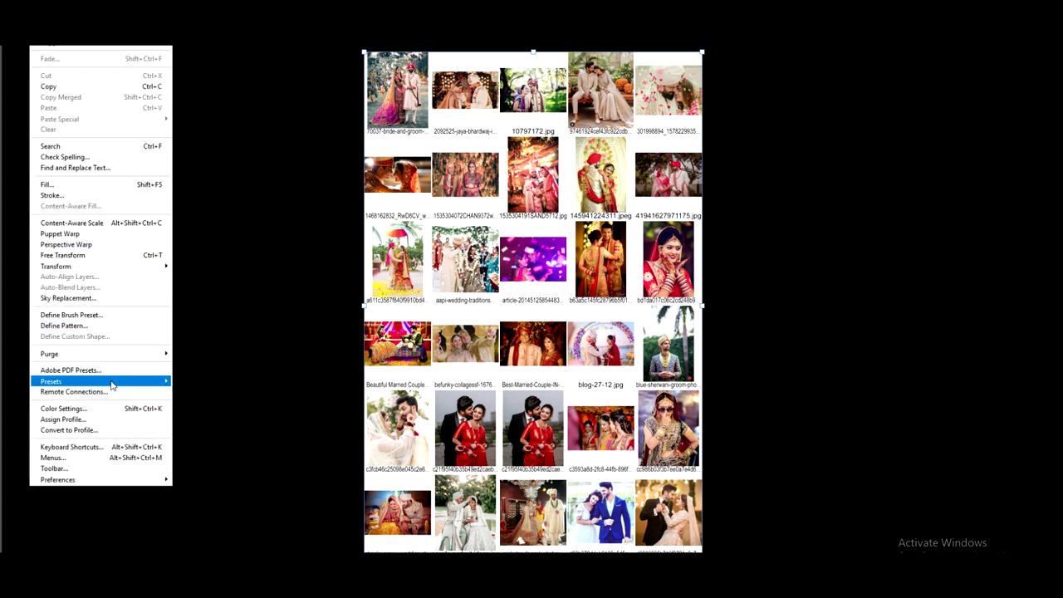
left_click(99, 325)
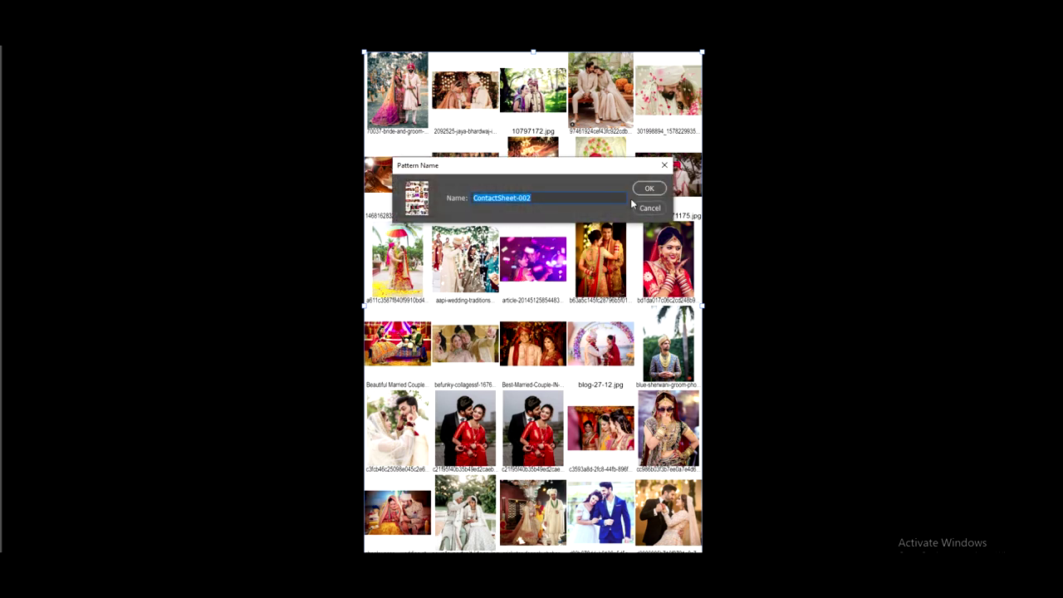
left_click(649, 190)
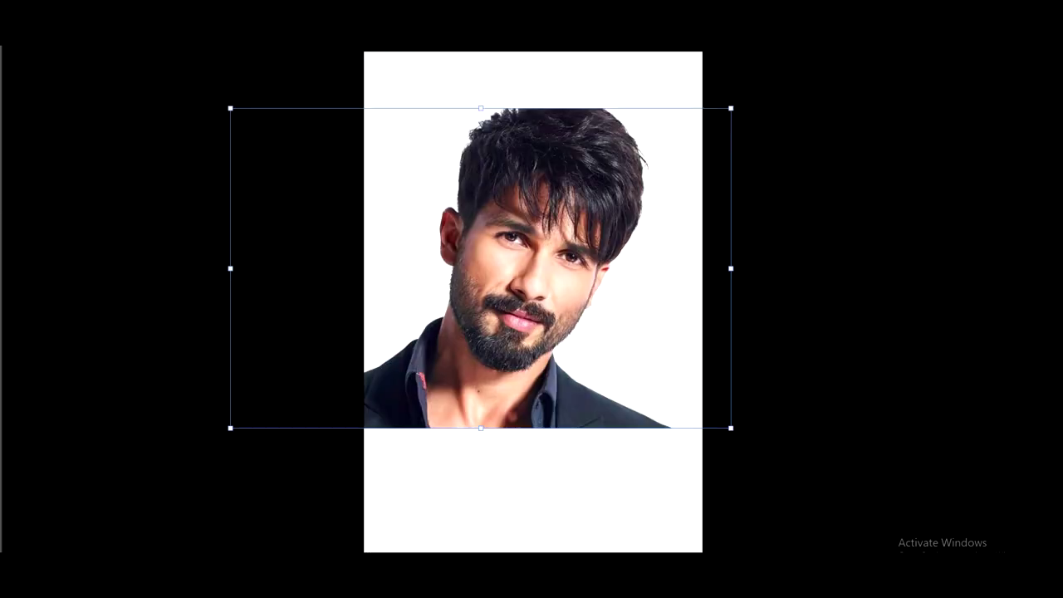
Display the layers of the portrait document and add a Pattern Fill layer with the contact sheet pattern at 0° and 100% scale.
key("alt+w")
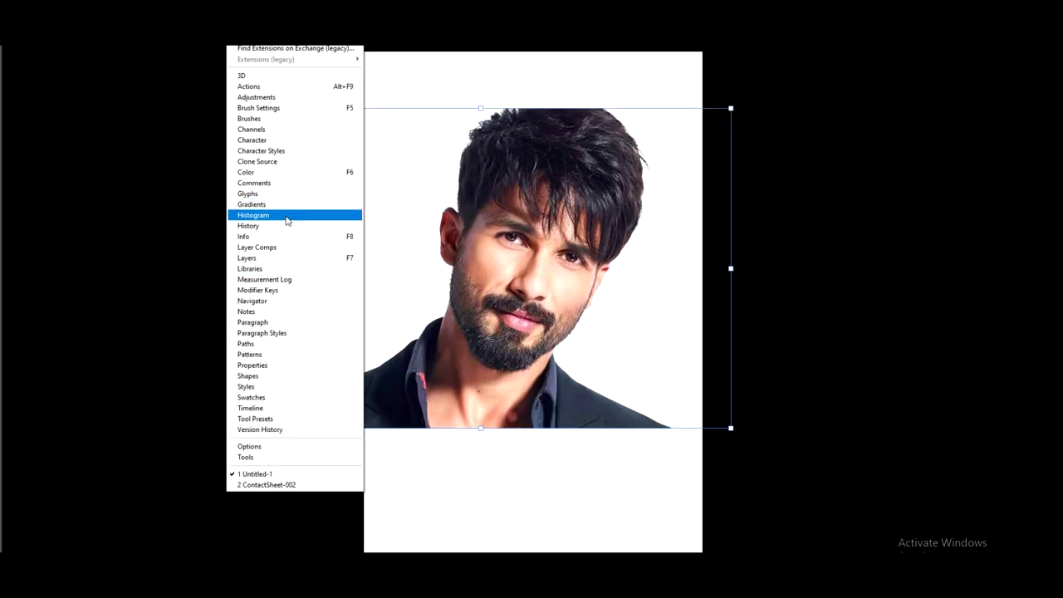
left_click(265, 259)
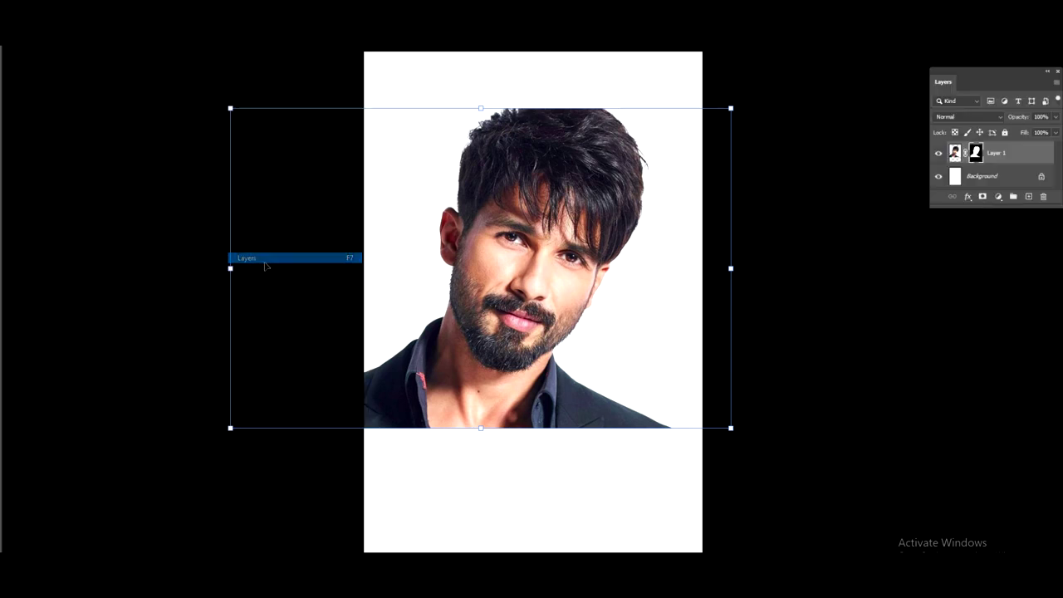
left_click(998, 197)
left_click(1007, 230)
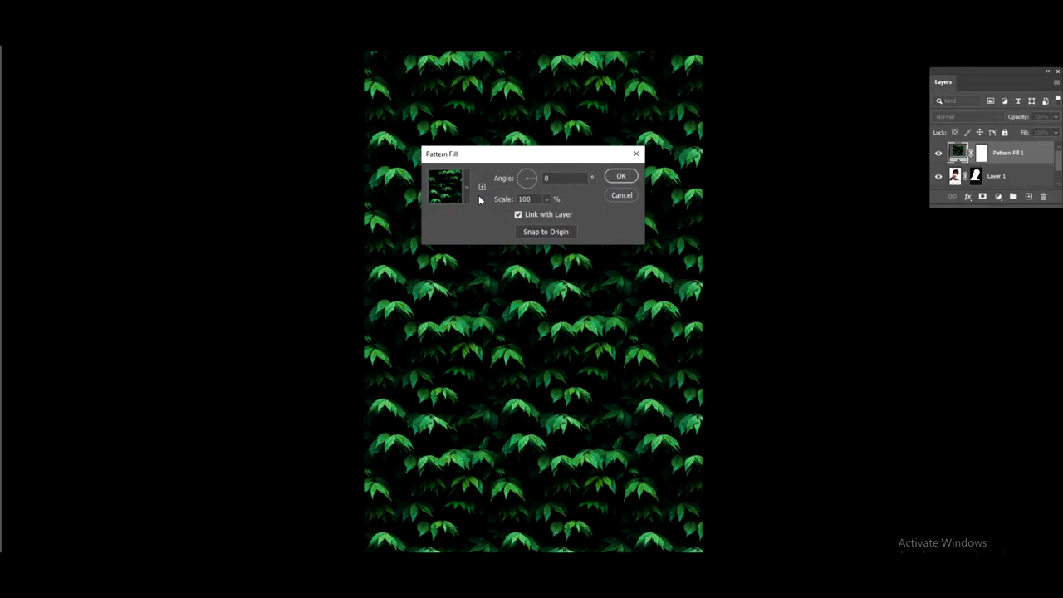
left_click(466, 197)
left_click(426, 285)
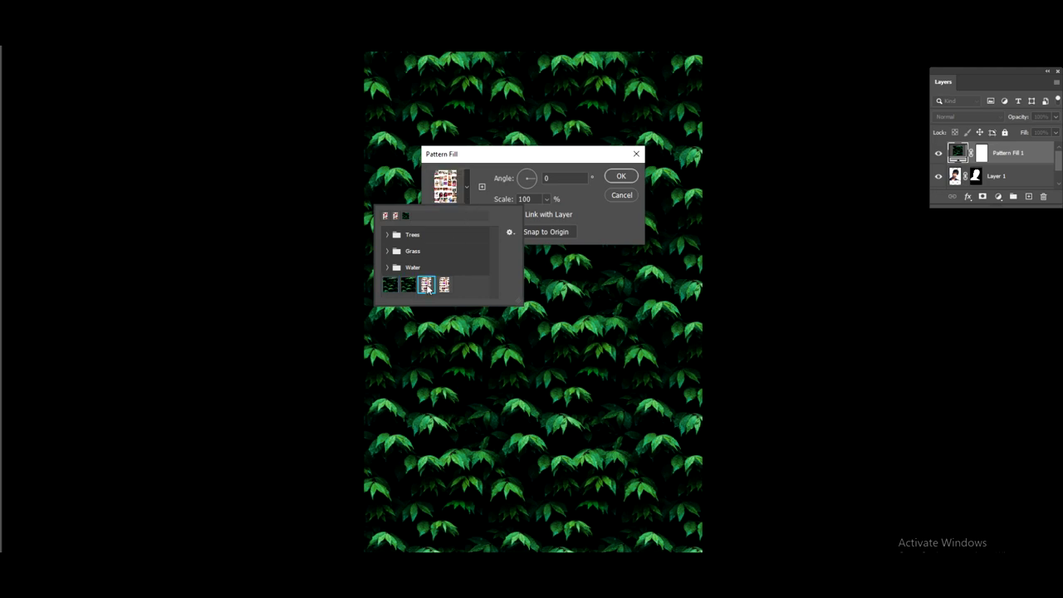
left_click(621, 177)
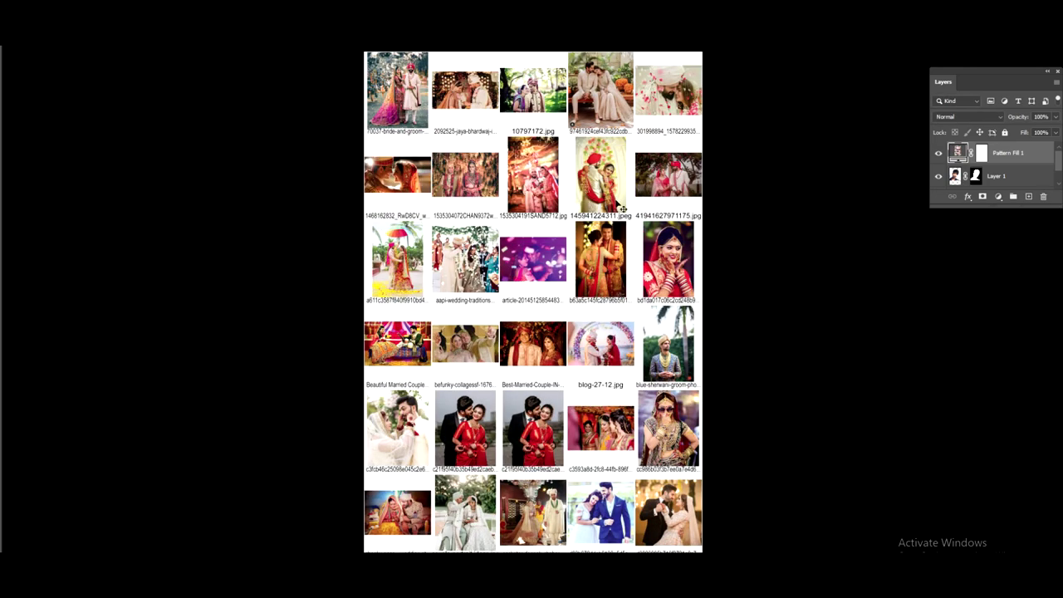
Set the pattern fill layer to Darken blend mode with 39% opacity and 68% fill.
left_click(966, 118)
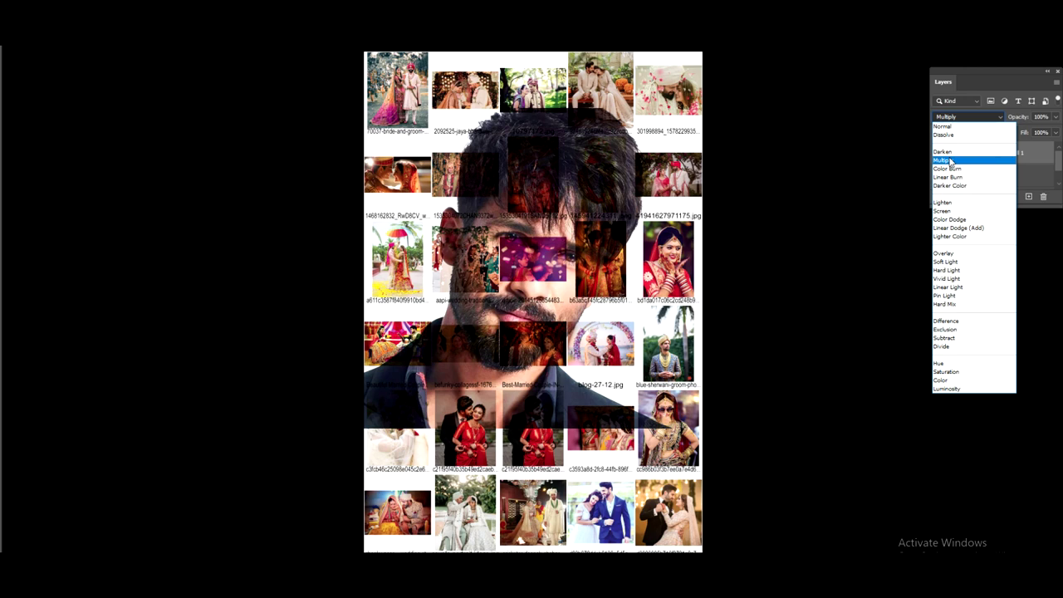
left_click(949, 159)
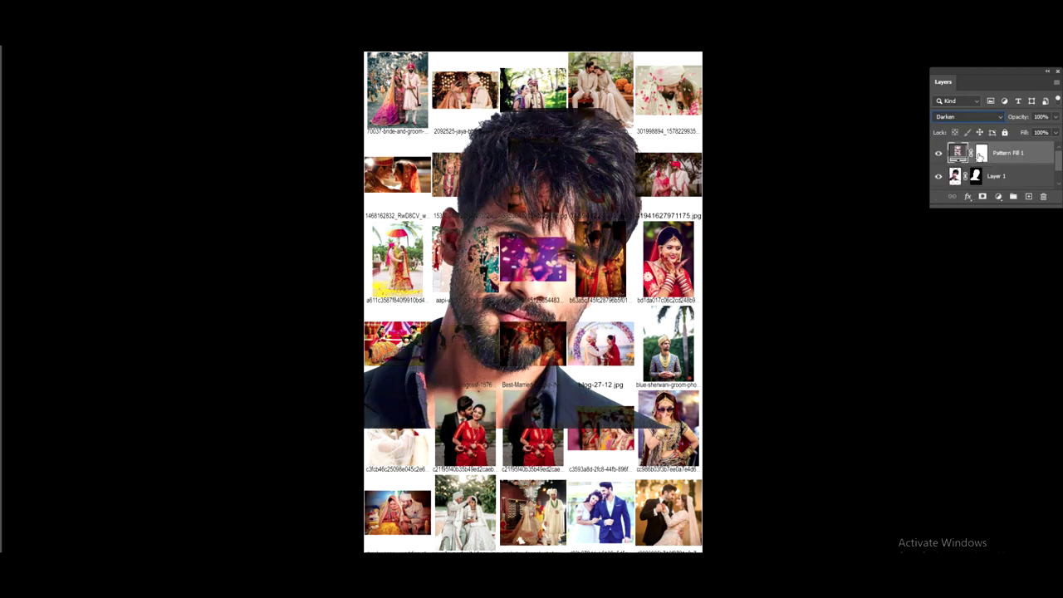
left_click(1056, 132)
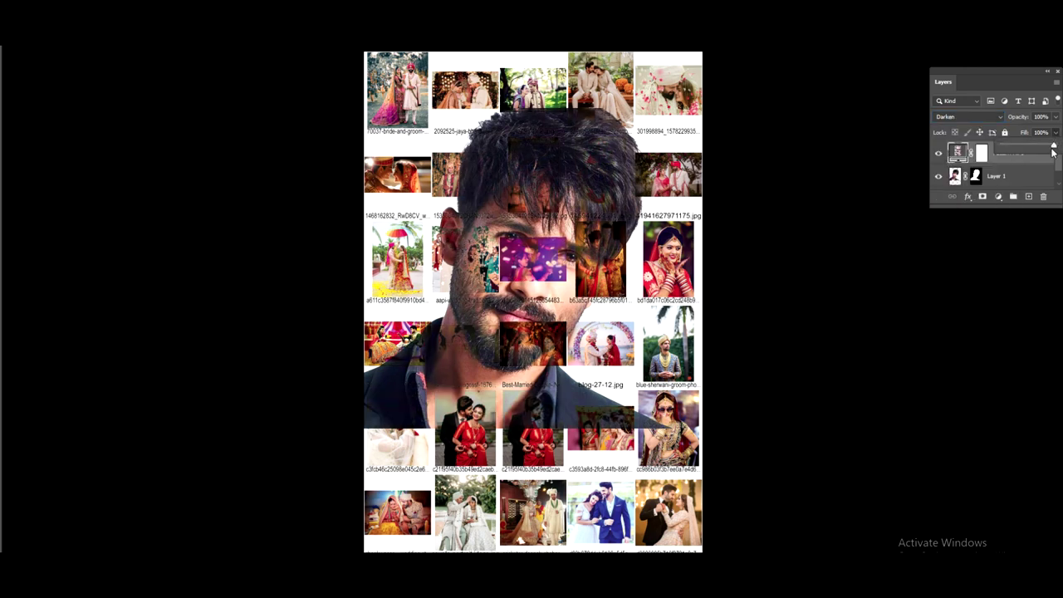
mouse_move(1030, 153)
left_mouse_down()
mouse_move(1017, 149)
mouse_move(1041, 147)
mouse_move(1057, 126)
mouse_move(1025, 138)
left_mouse_up()
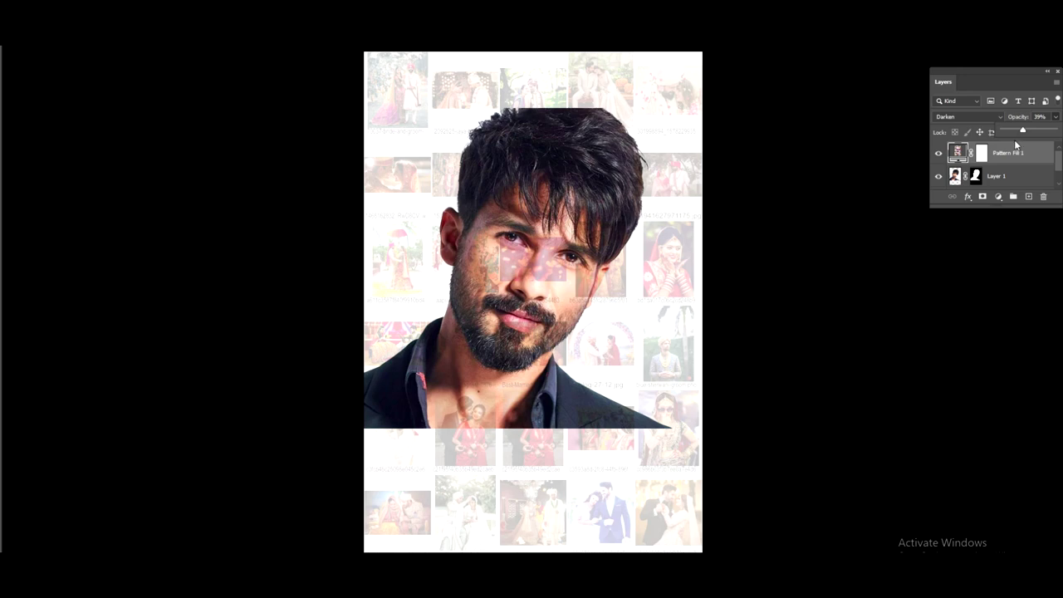
left_click(983, 103)
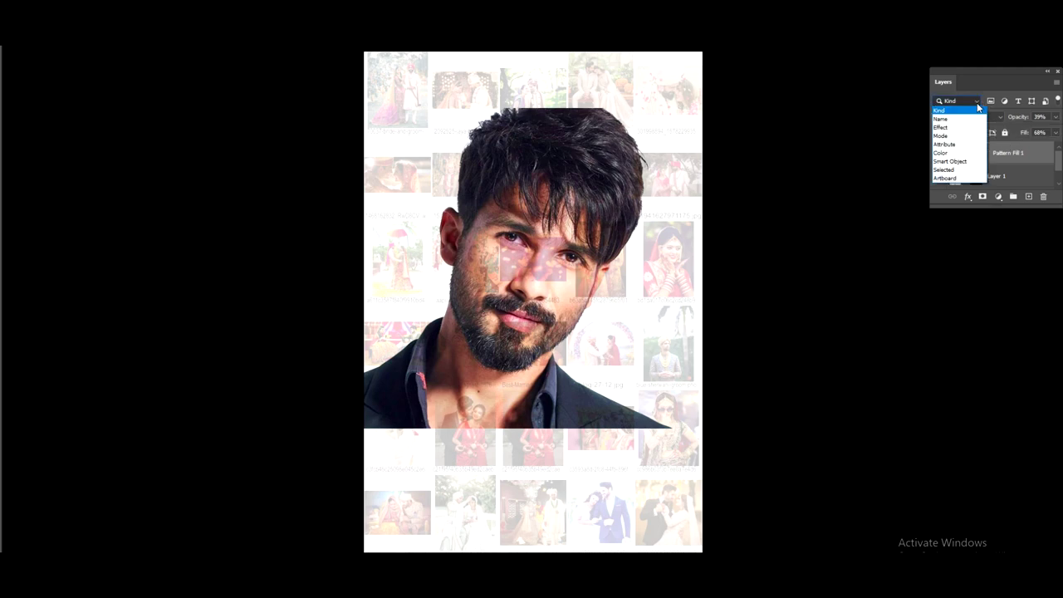
key("Escape")
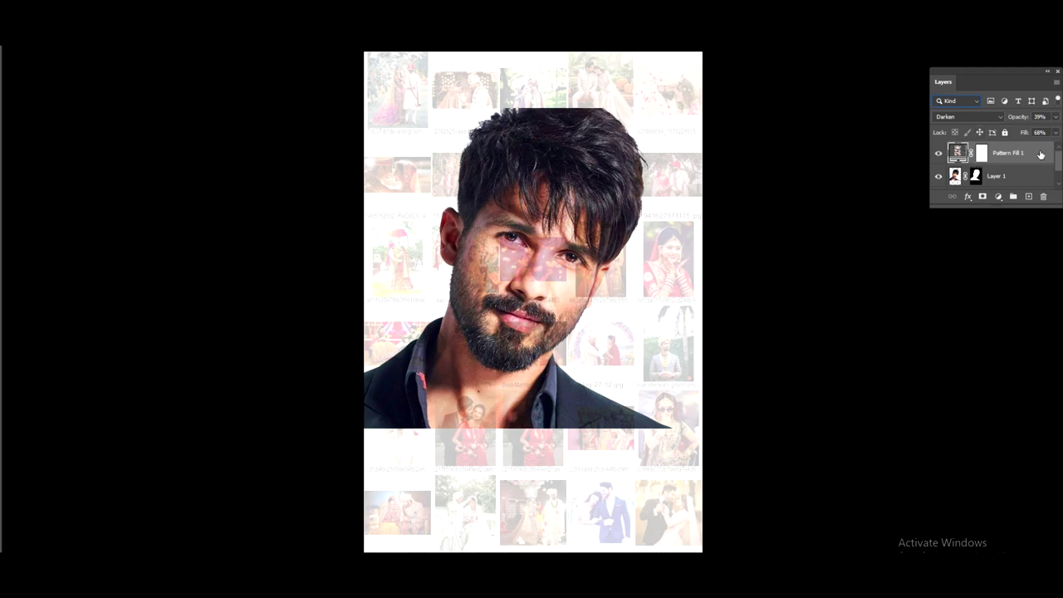
Raise the pattern fill layer's fill to 100% and change its blend mode to Linear Burn.
left_click(1058, 133)
left_click_drag(1044, 147, 1058, 147)
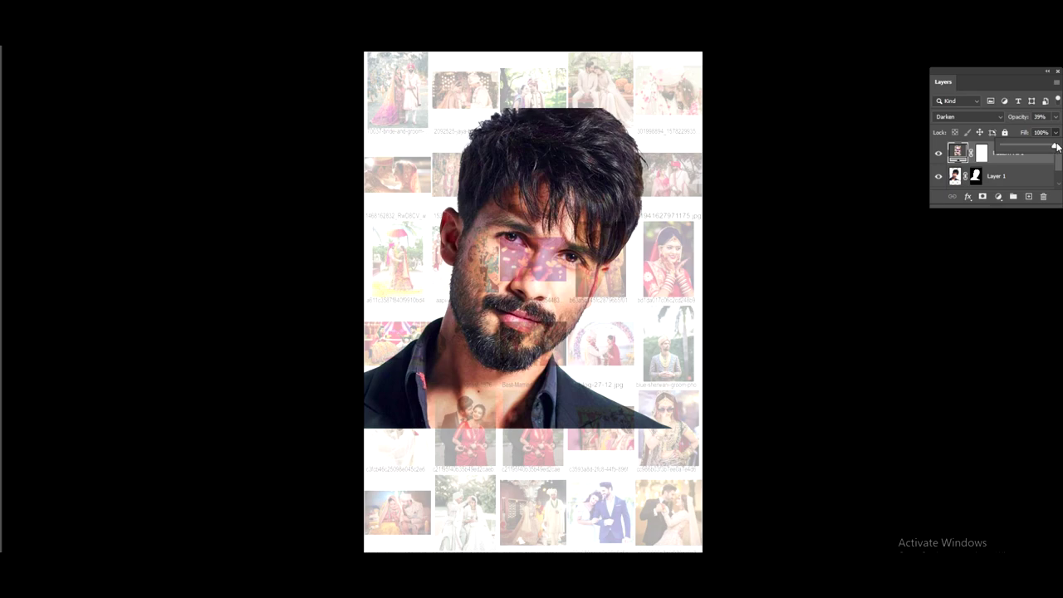
left_click(997, 117)
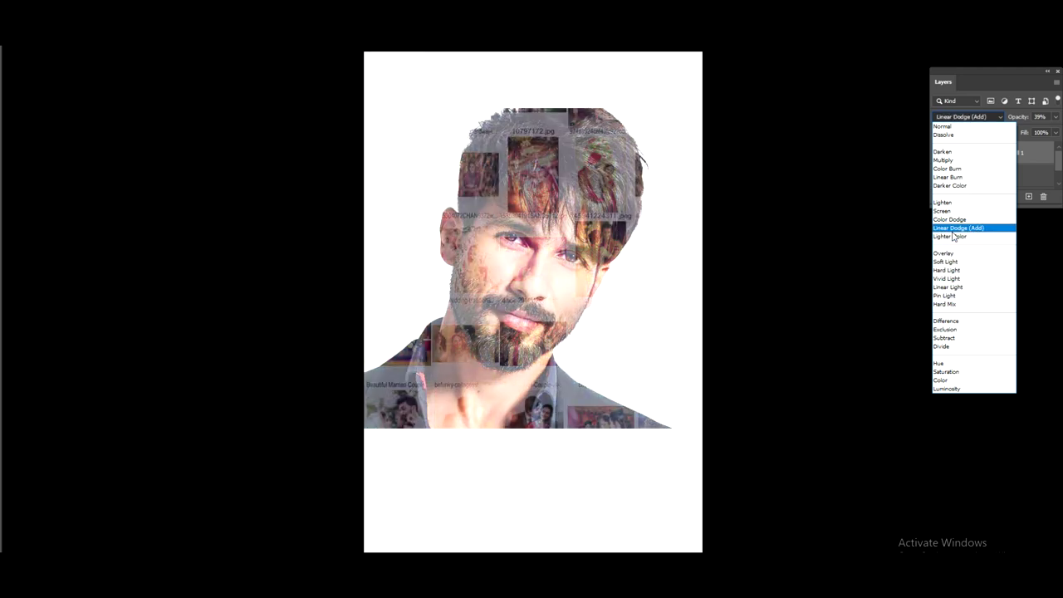
left_click(955, 177)
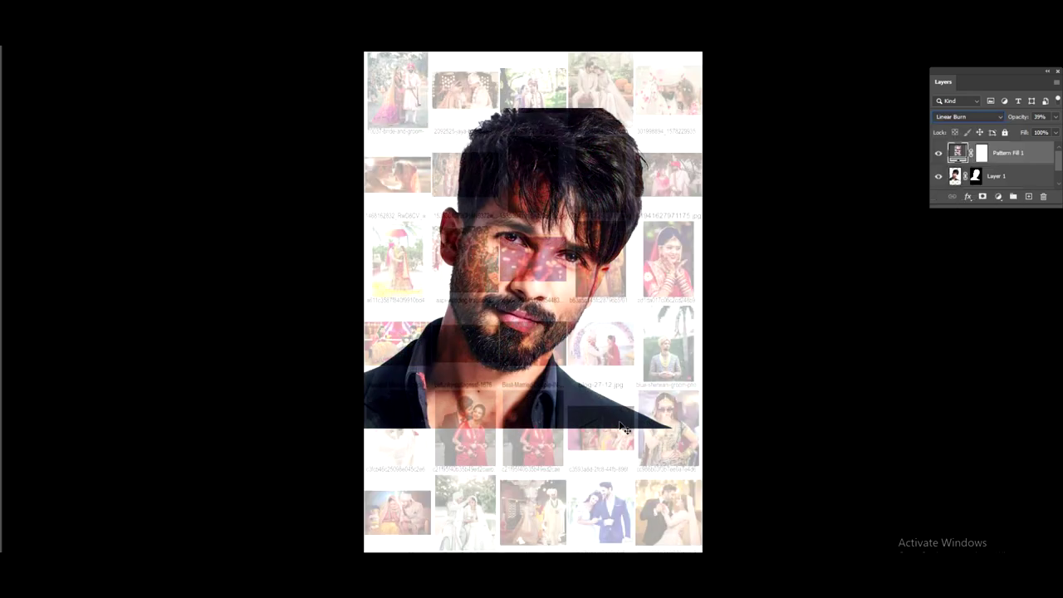